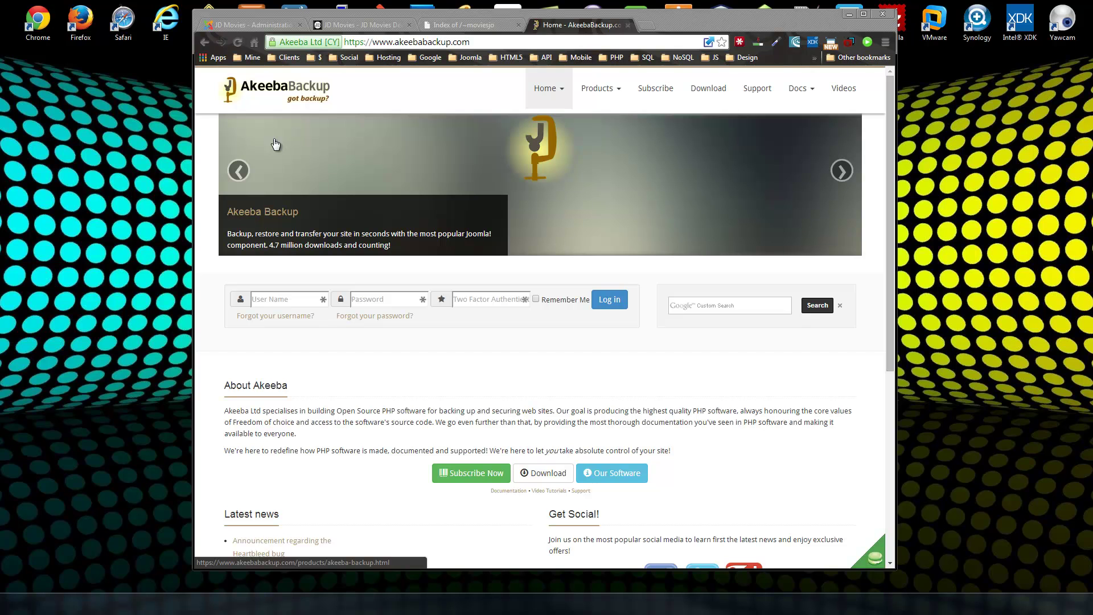
Show the live JD Movies home page and scroll through its In Theaters listings.
left_click(336, 26)
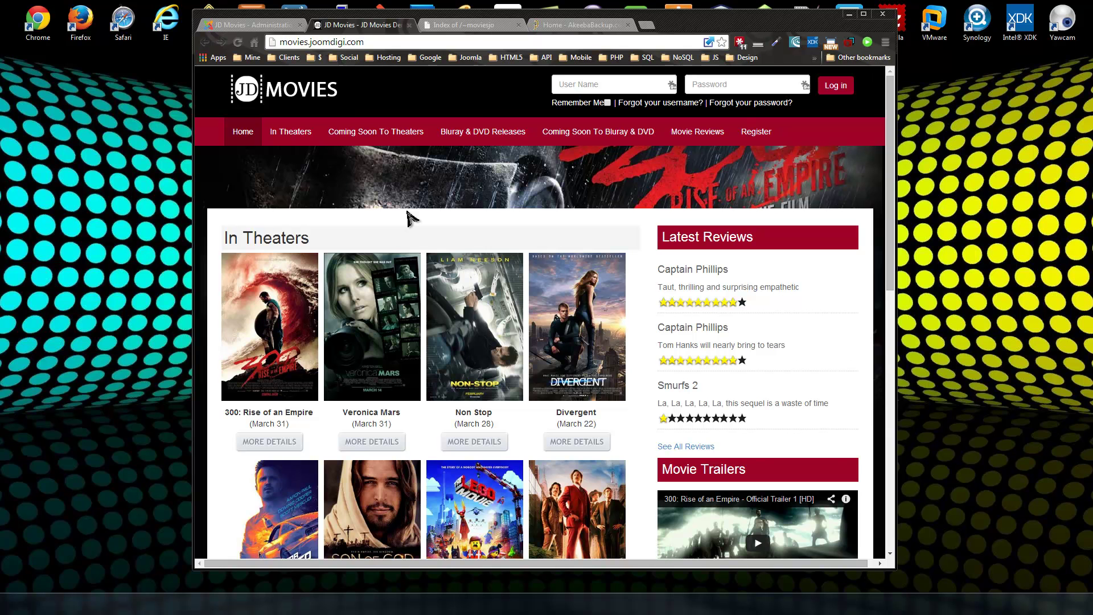
scroll(410, 220, "down", 3)
scroll(441, 226, "up", 3)
View the new server's Index of /~moviesjo listing, highlighting moviesjo in the address bar.
left_click(448, 25)
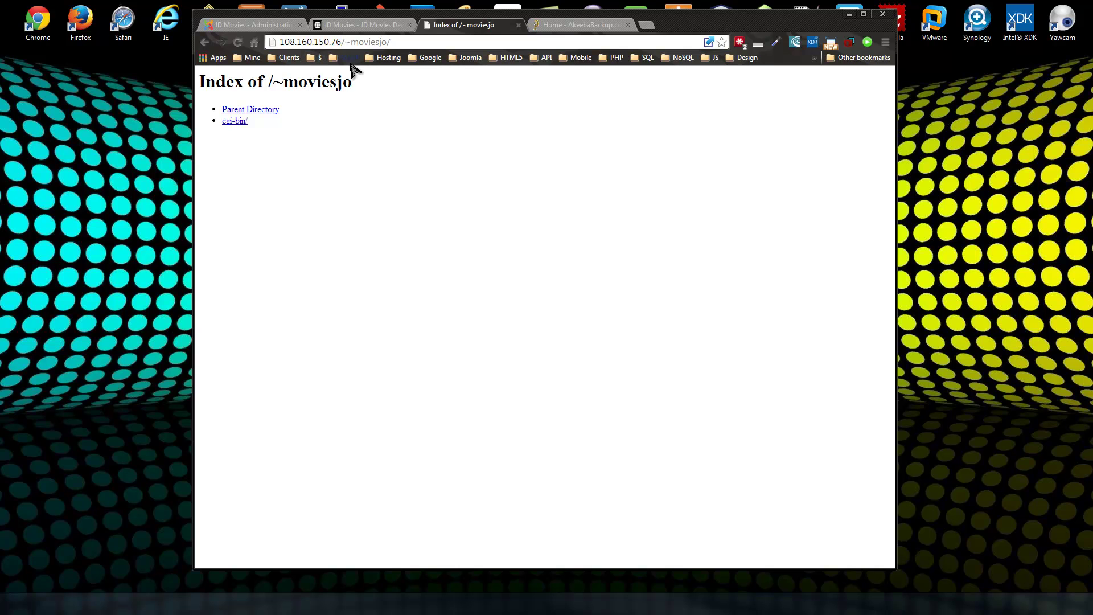
left_click_drag(387, 42, 351, 42)
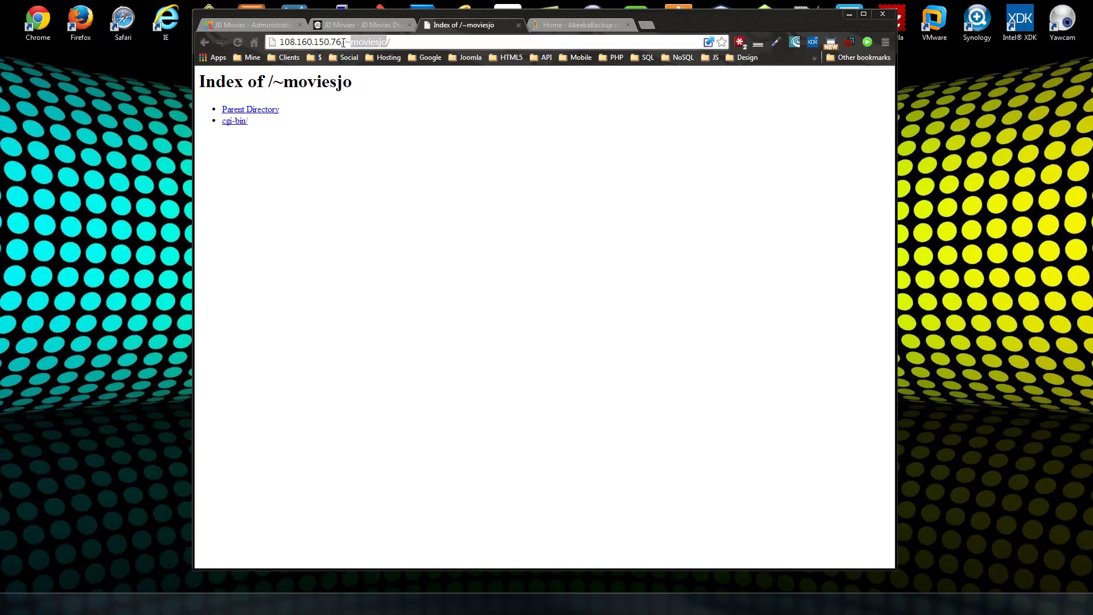
left_click(424, 116)
left_click(361, 25)
Attempt the administrator login, switching to the suggested admin username after the first failure.
left_click(278, 27)
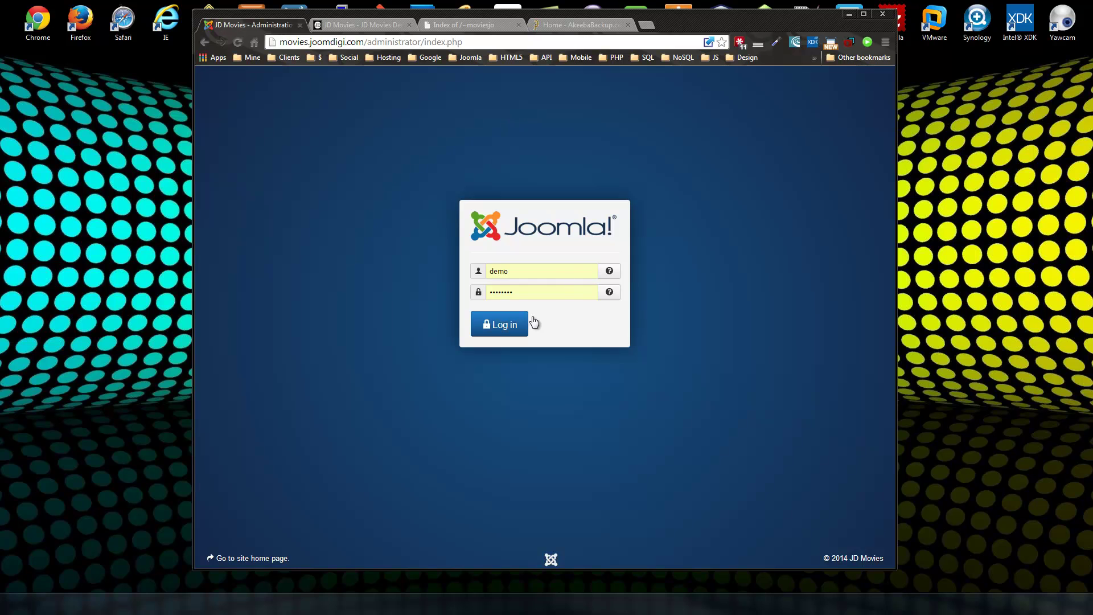
left_click_drag(525, 292, 454, 292)
type("d")
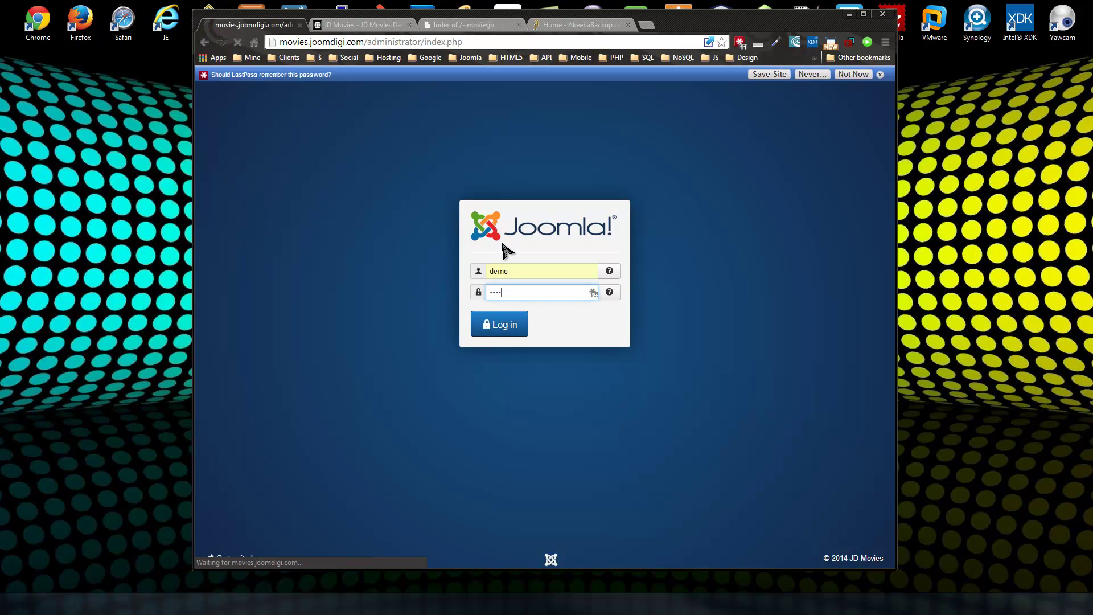
left_click(524, 364)
double_click(526, 337)
type("admin")
key("Tab")
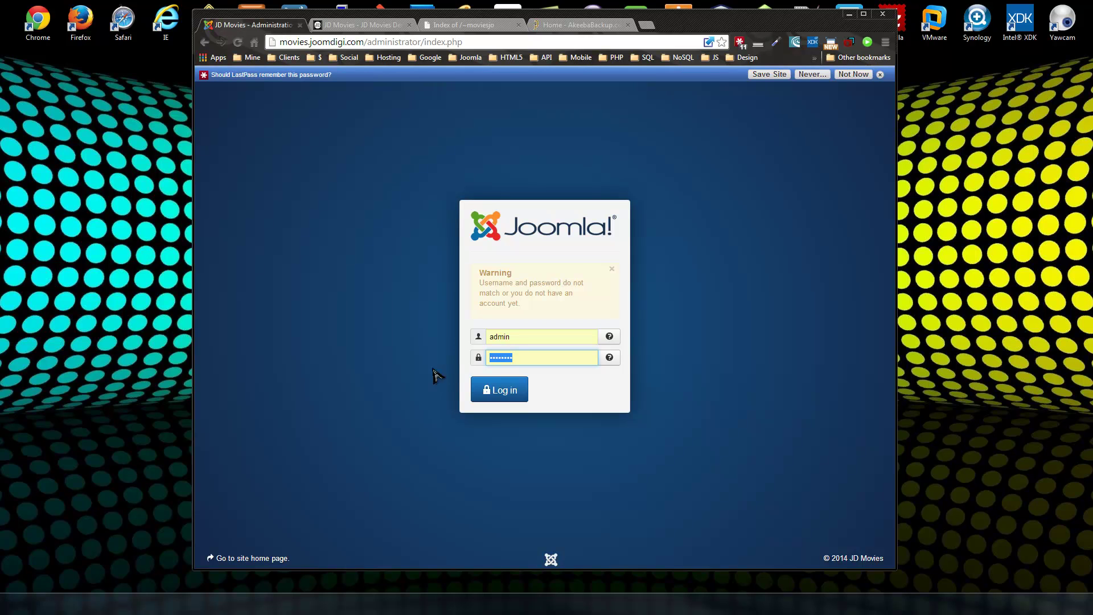
left_click(523, 397)
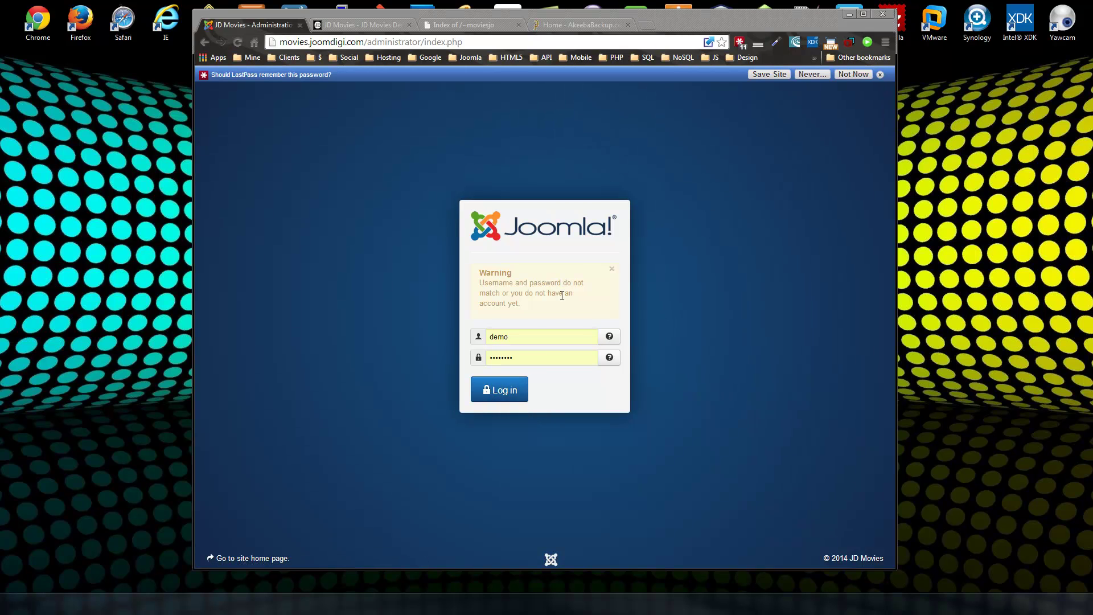
Retype the administrator password and submit the login to reach the Control Panel.
left_click(528, 336)
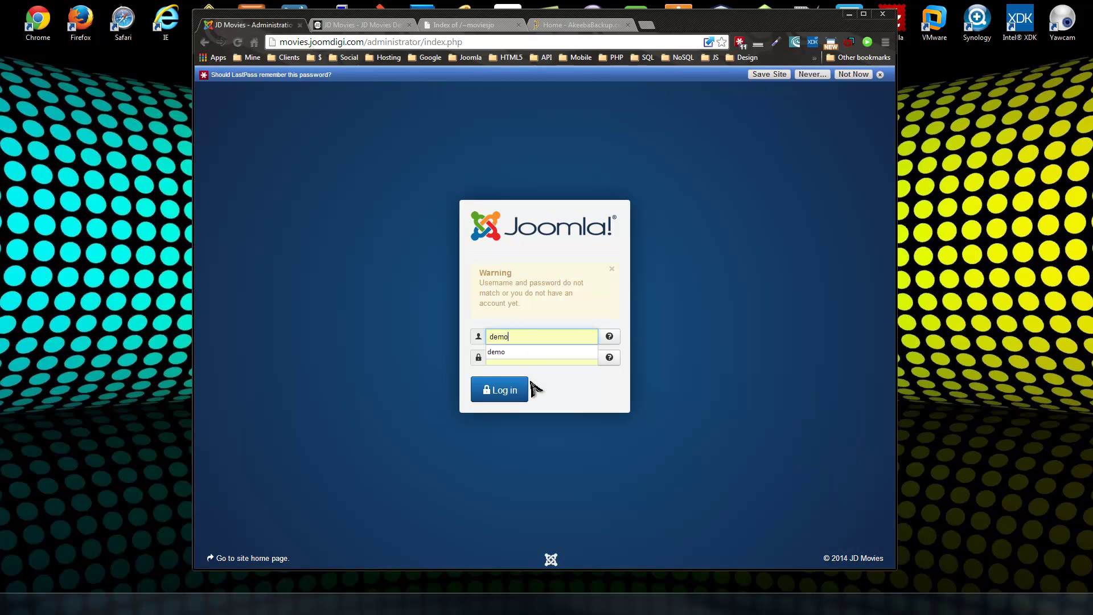
double_click(517, 359)
type("demo")
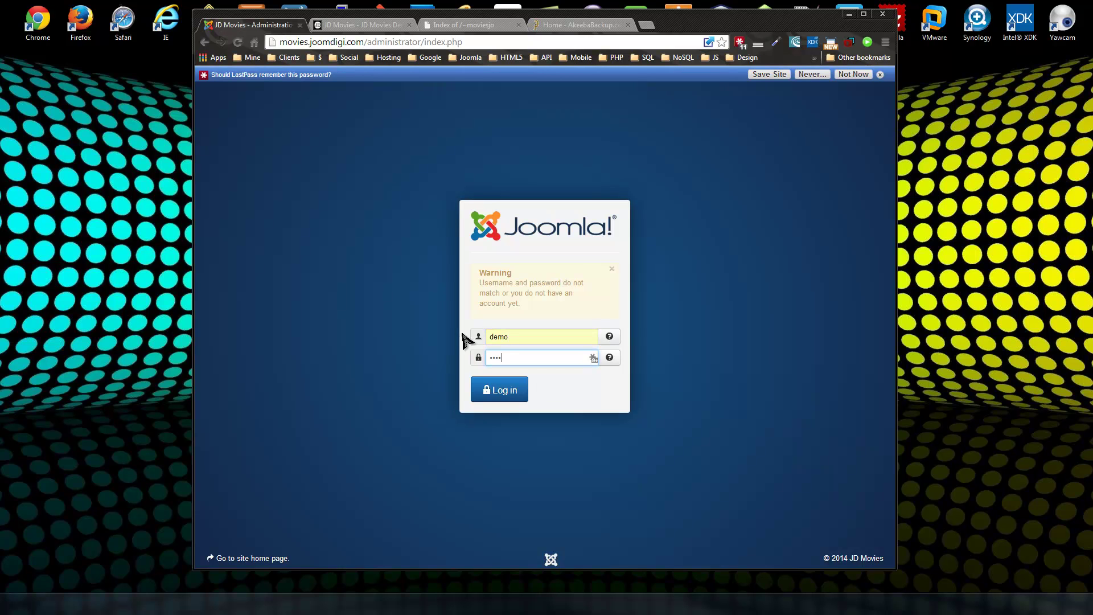
key("Return")
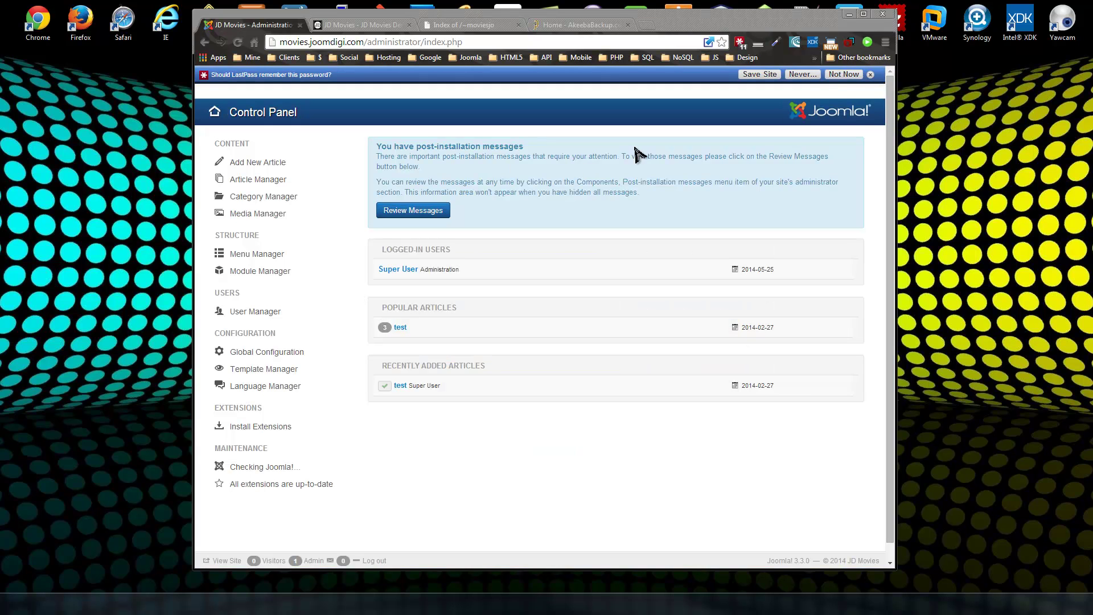
Dismiss the LastPass prompt, open Components > Akeeba Backup (3.10.0), then view AkeebaBackup.com.
left_click(870, 75)
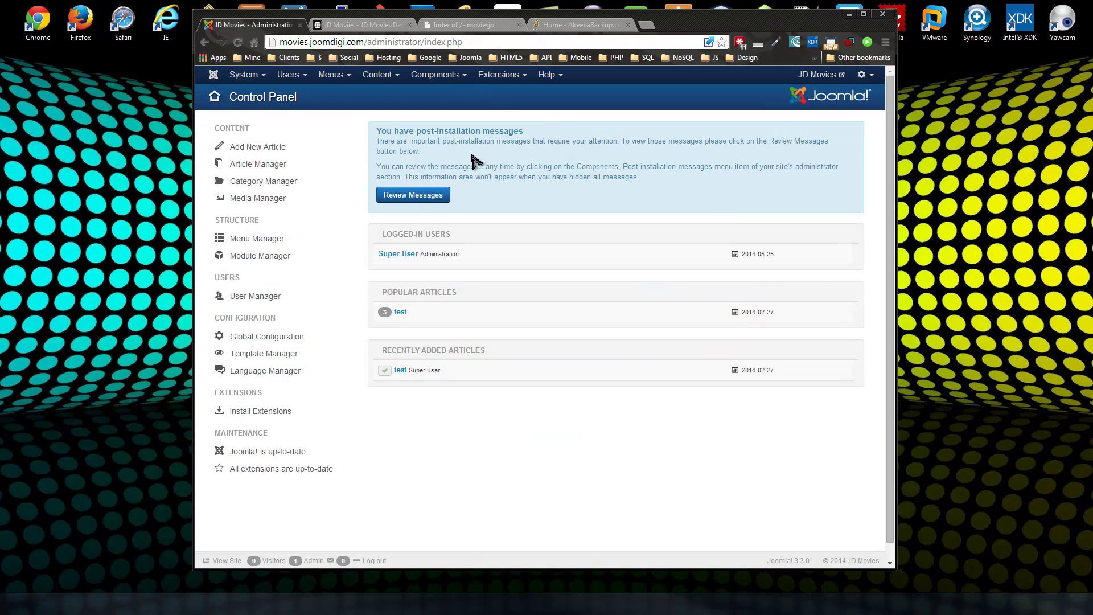
left_click(442, 79)
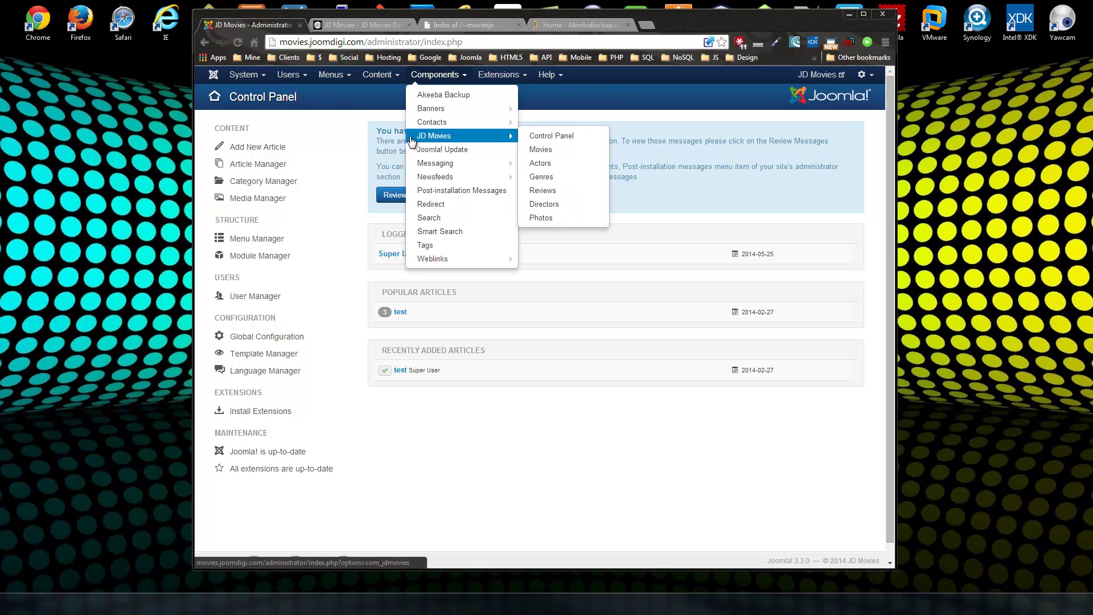
left_click(446, 95)
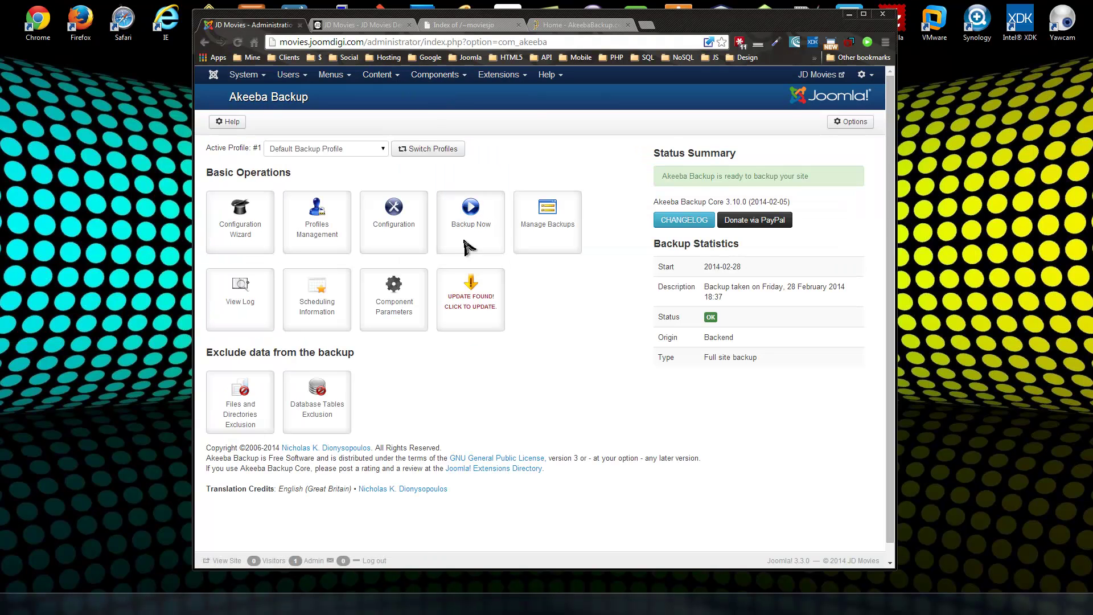
left_click(561, 25)
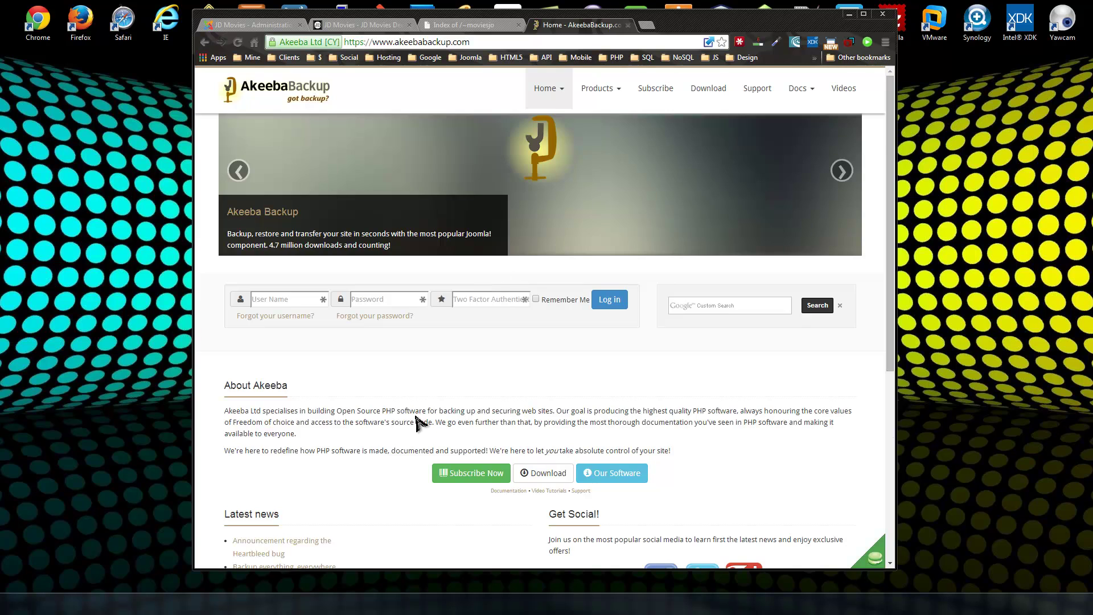
Download Akeeba Backup Core 3.11.0 for Joomla and open com_akeeba-3.11.0-core.zip in WinRAR.
scroll(422, 423, "down", 2)
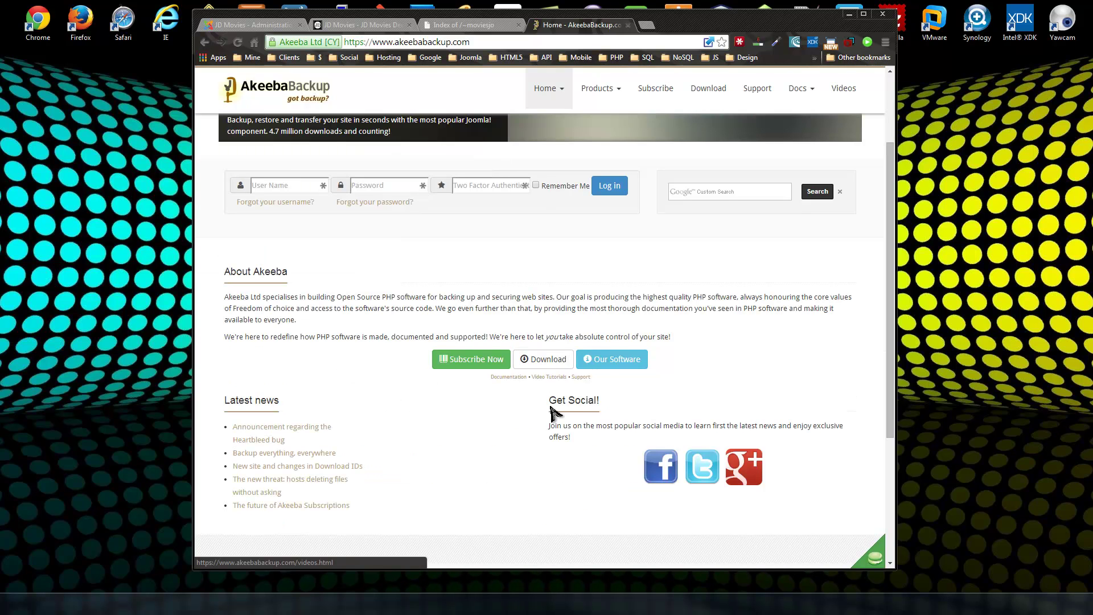
left_click(547, 360)
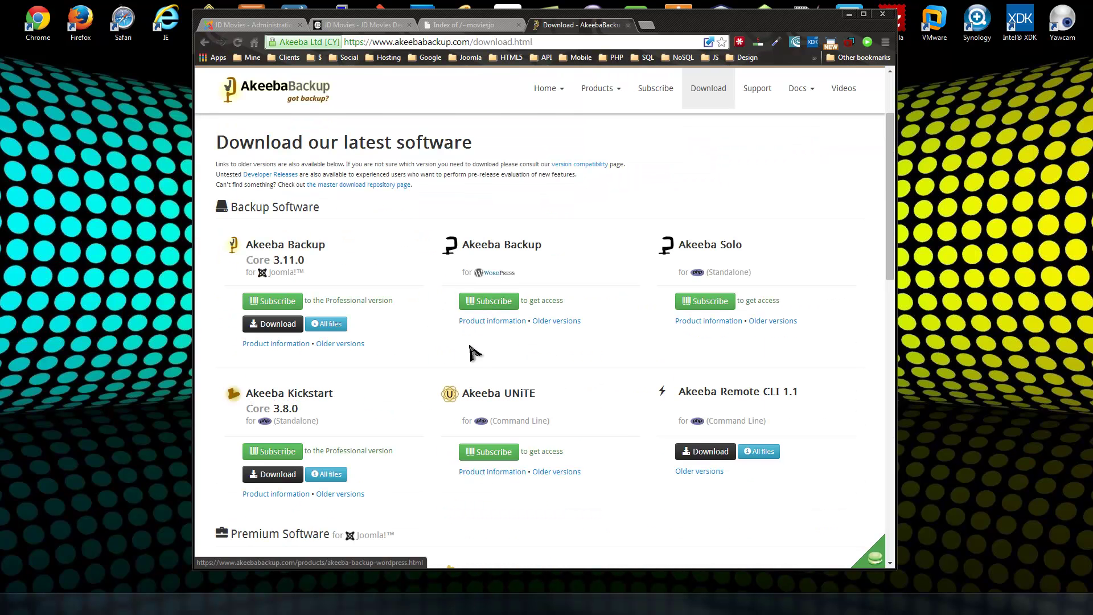
scroll(475, 364, "down", 1)
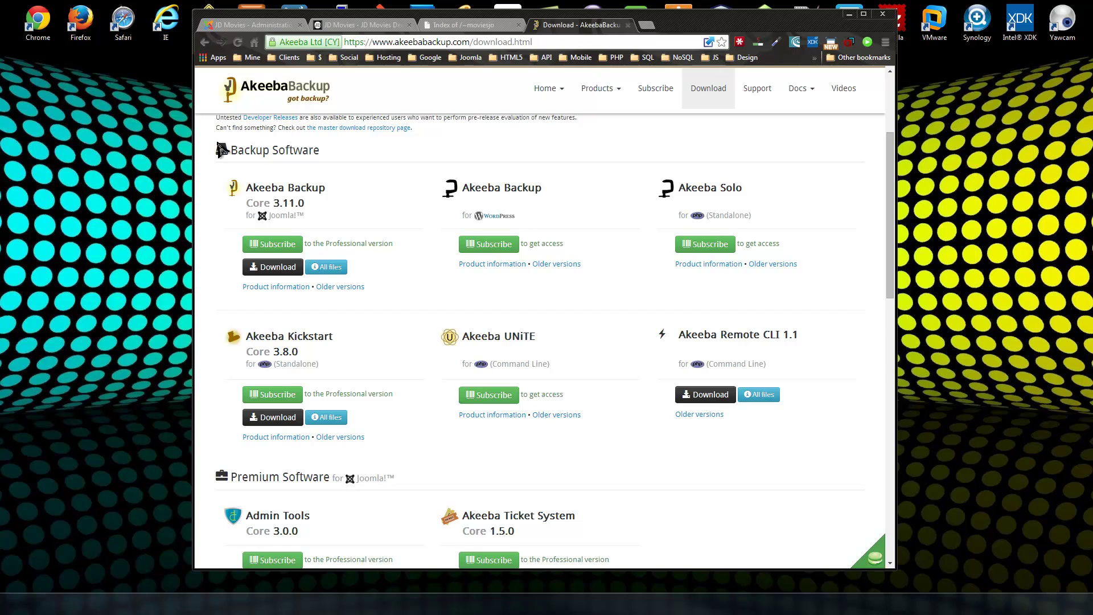
left_click_drag(314, 203, 253, 187)
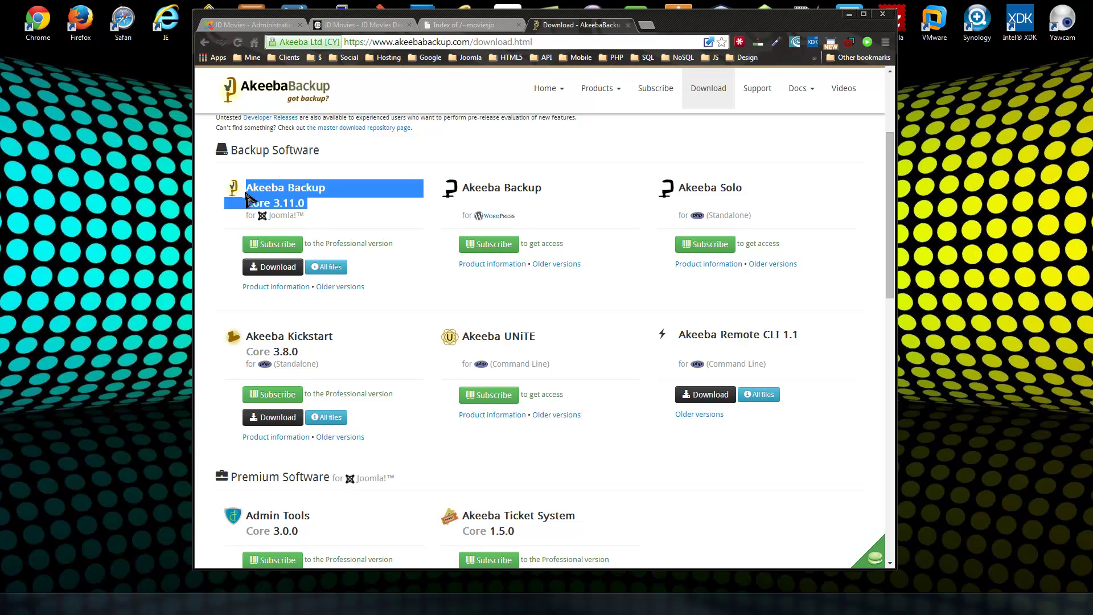
left_click(278, 277)
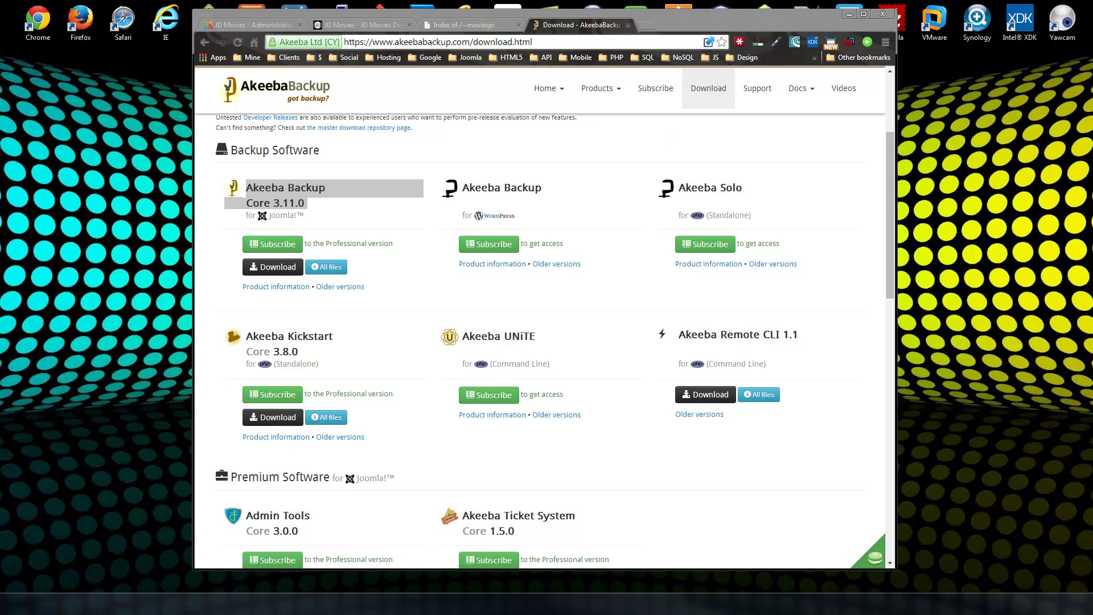
left_click_drag(469, 110, 763, 94)
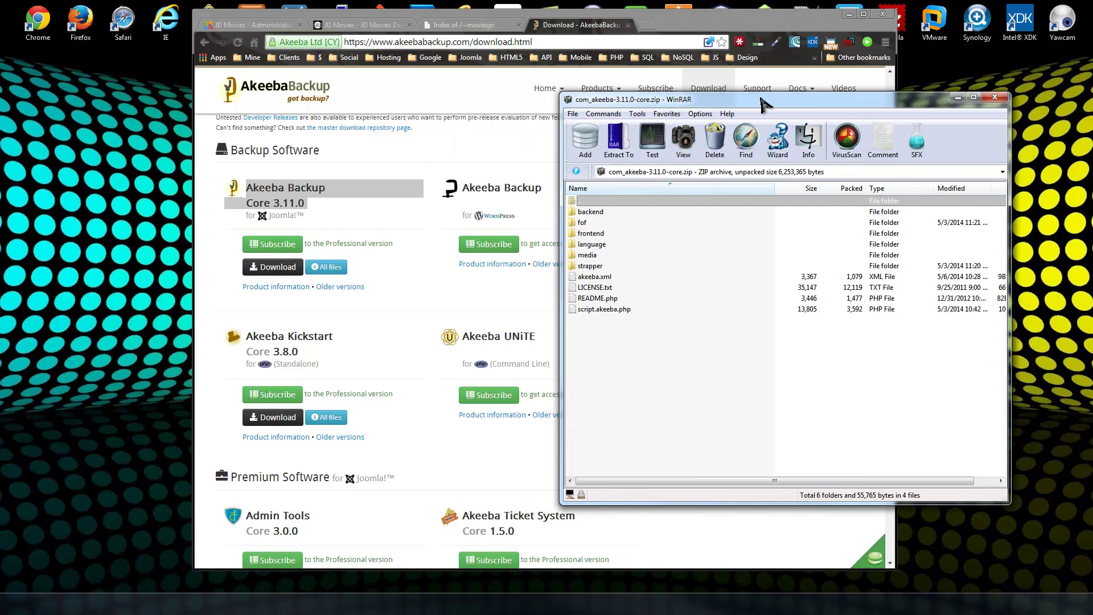
Close the com_akeeba-3.11.0-core.zip archive in WinRAR after selecting its backend folder.
left_click(599, 212)
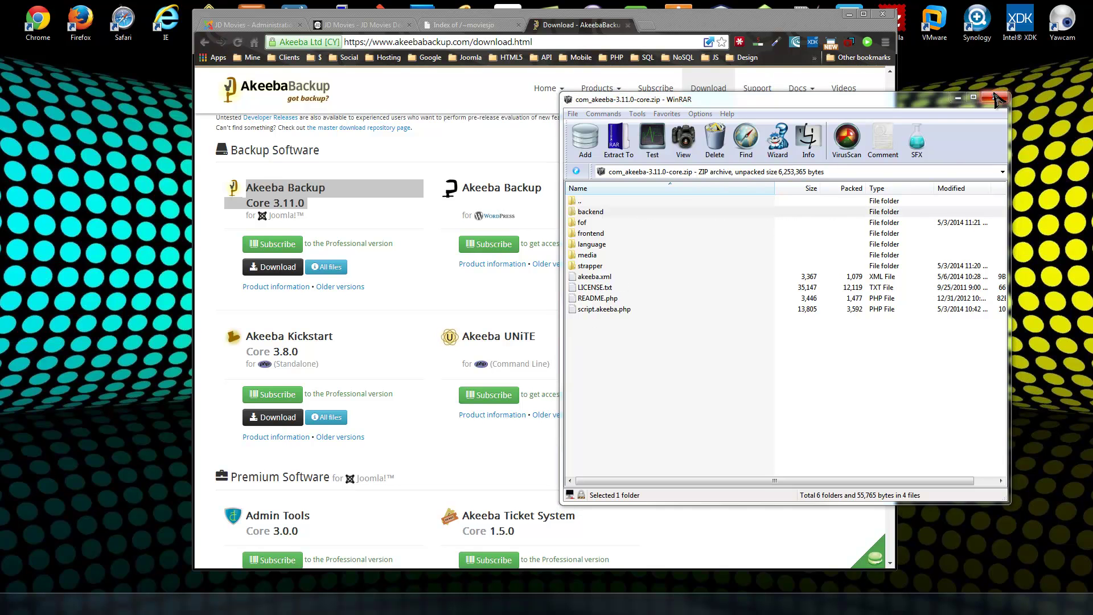
left_click(995, 96)
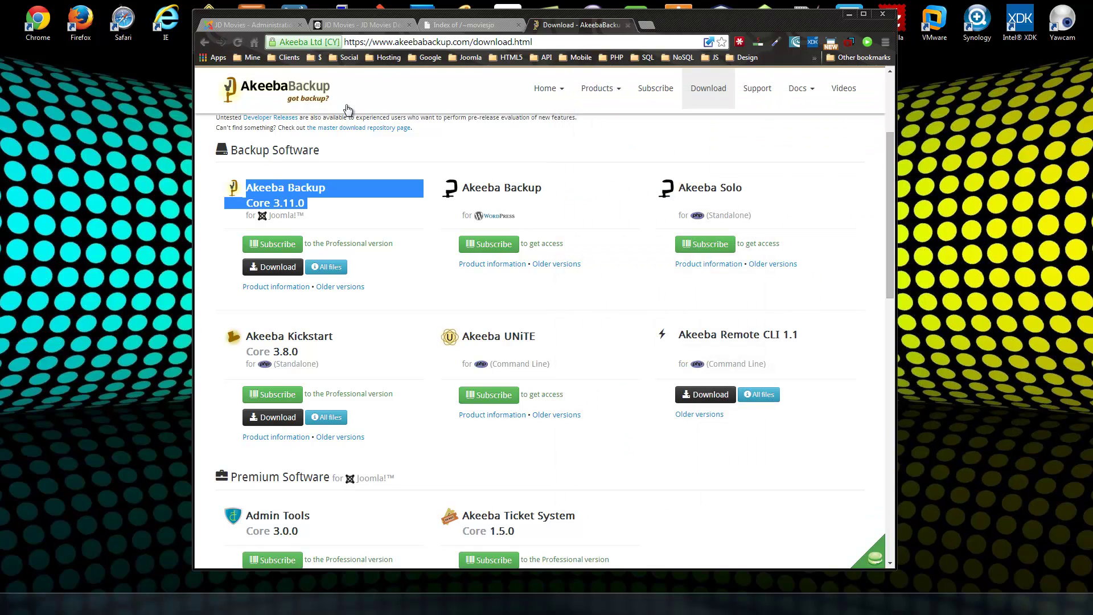
left_click(205, 261)
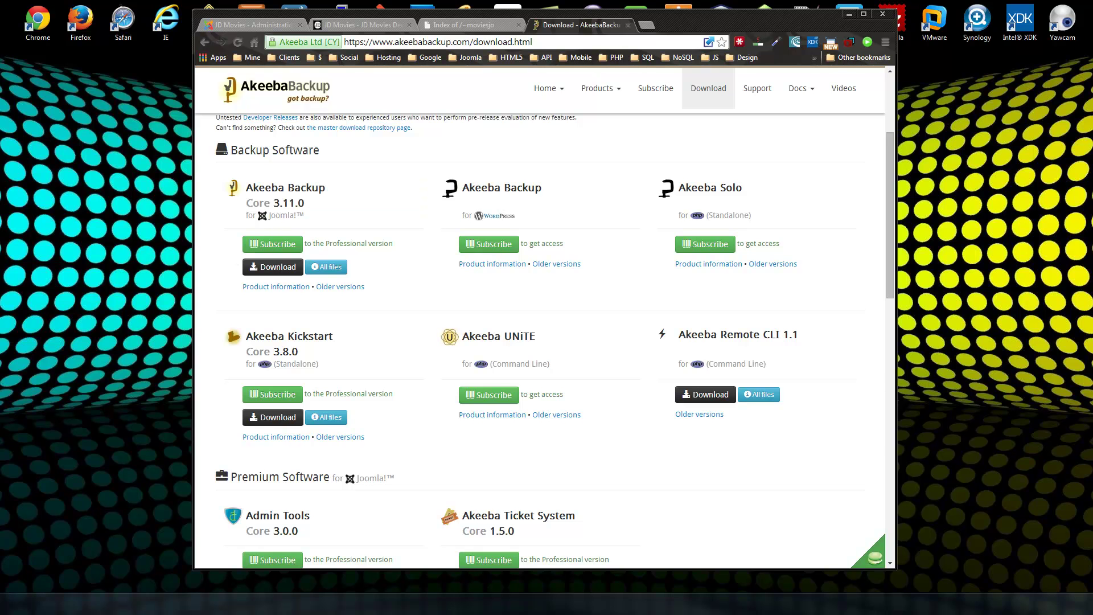
Confirm com_akeeba-3.11.0-core.zip (2.47 MB) in the Web Downloads folder, then close that window.
key("super+e")
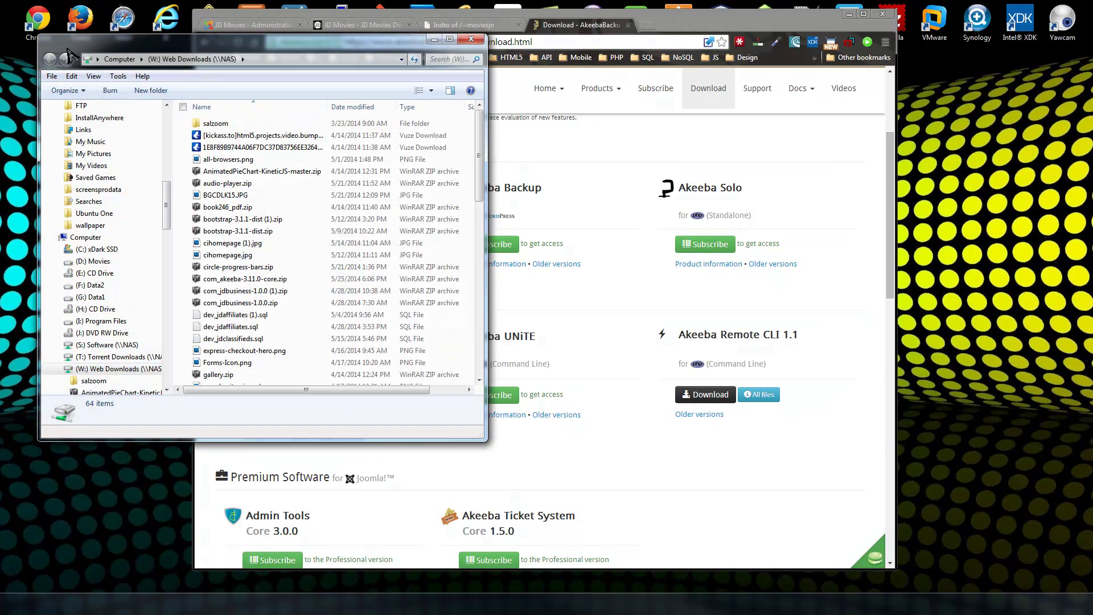
left_click(240, 244)
scroll(240, 244, "down", 7)
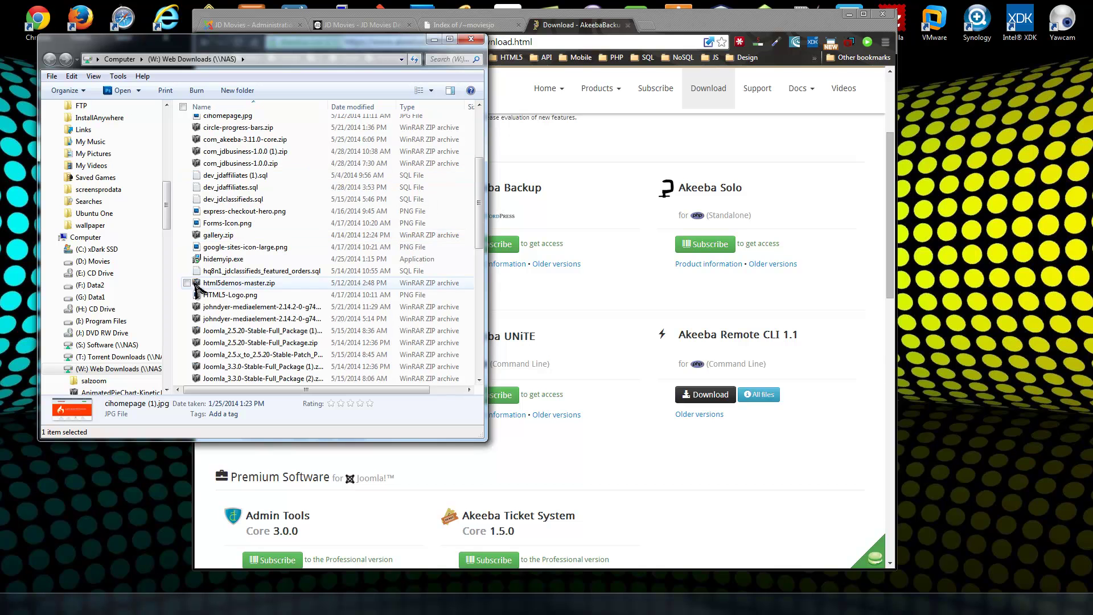
scroll(240, 246, "up", 7)
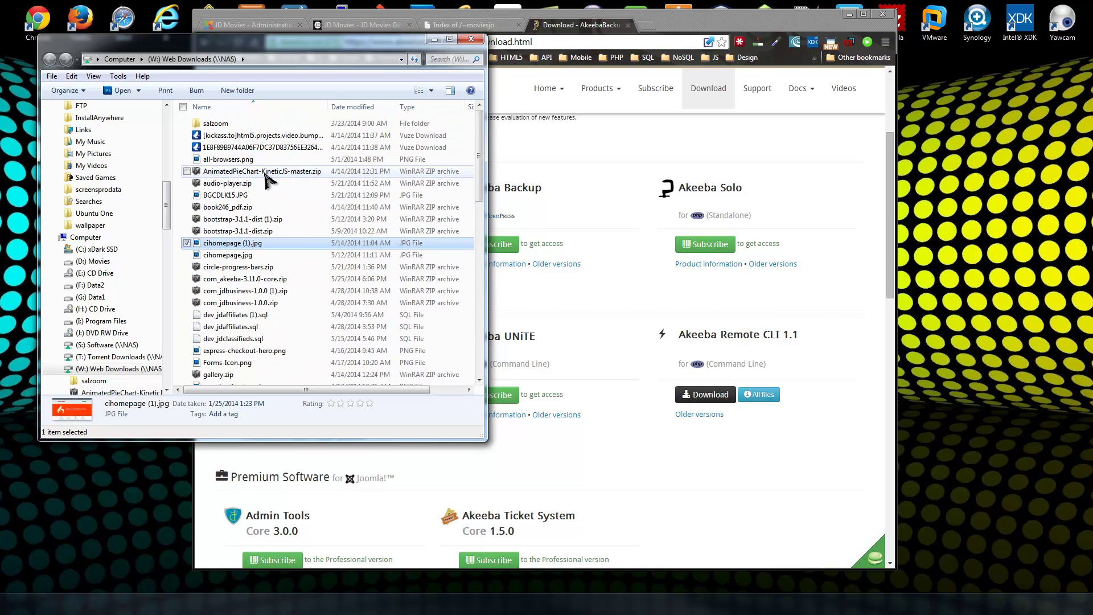
left_click(250, 279)
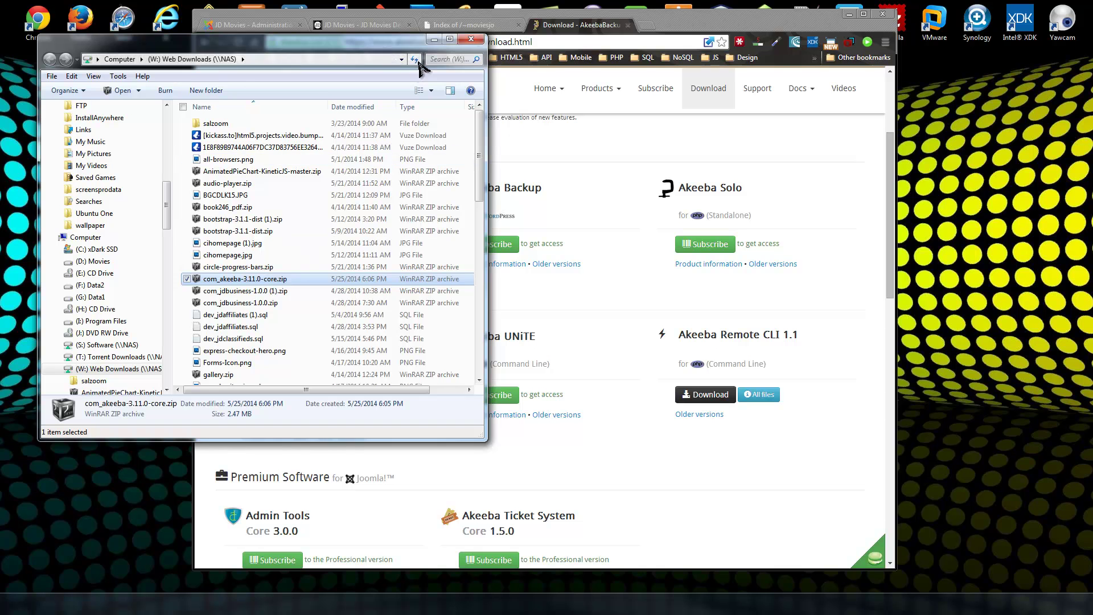
left_click(488, 41)
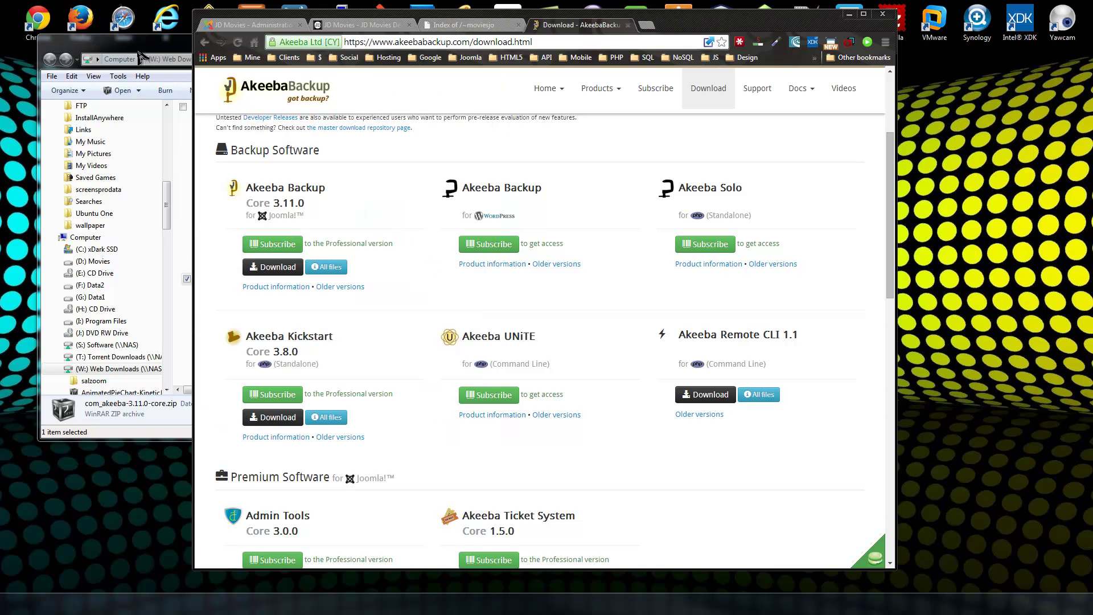
left_click(159, 54)
left_click(467, 31)
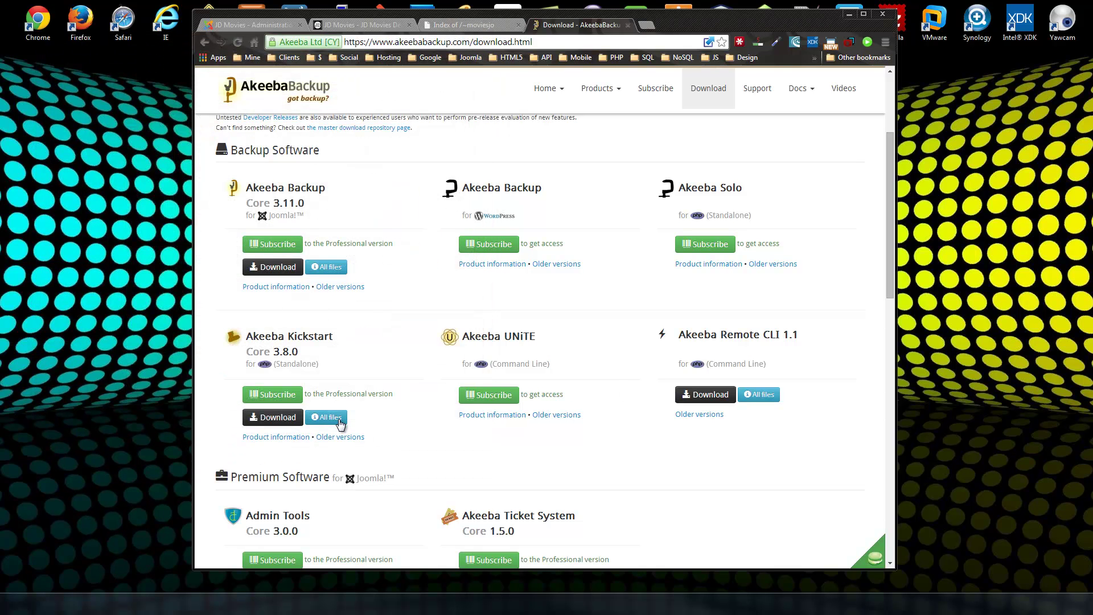
Download Kickstart 3.8.0, extract kickstart.php to the desktop's top-left, and close WinRAR.
left_click(284, 418)
left_click(795, 234)
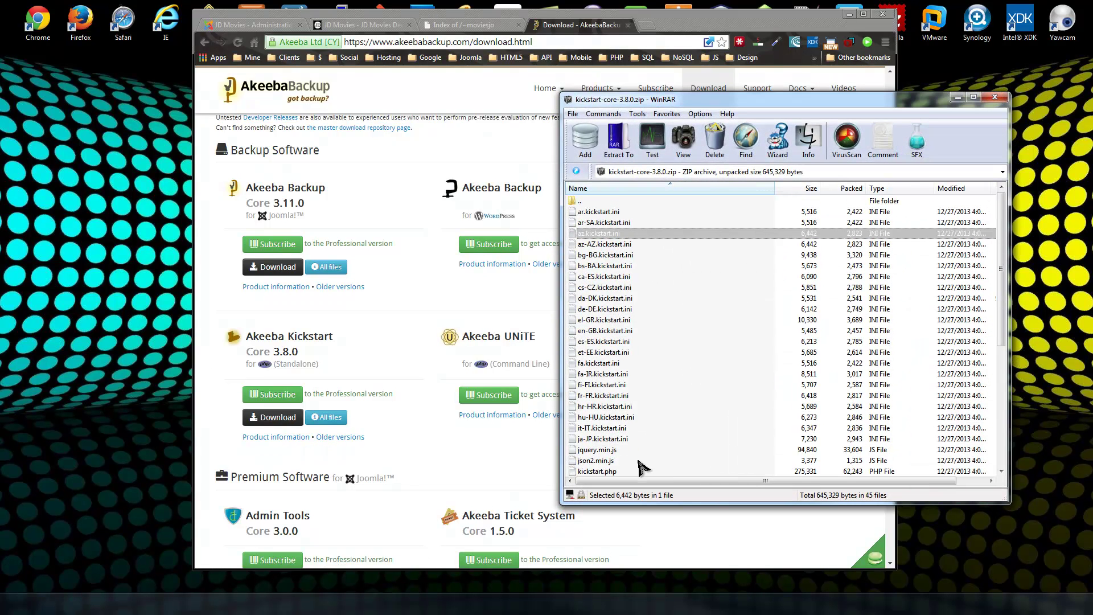
left_click(644, 287)
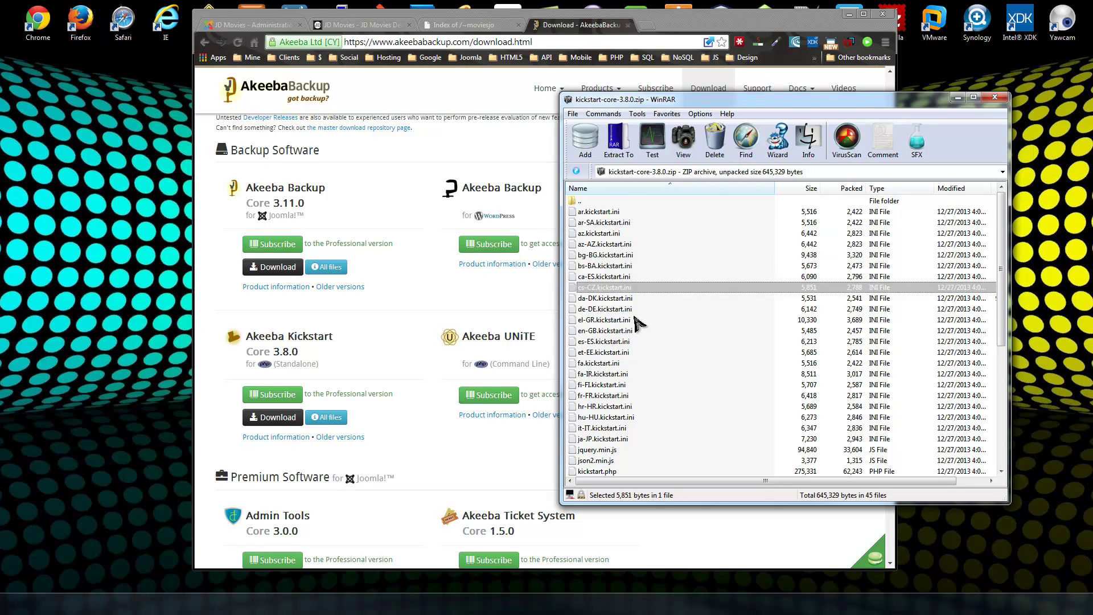
scroll(626, 308, "down", 2)
scroll(599, 304, "down", 1)
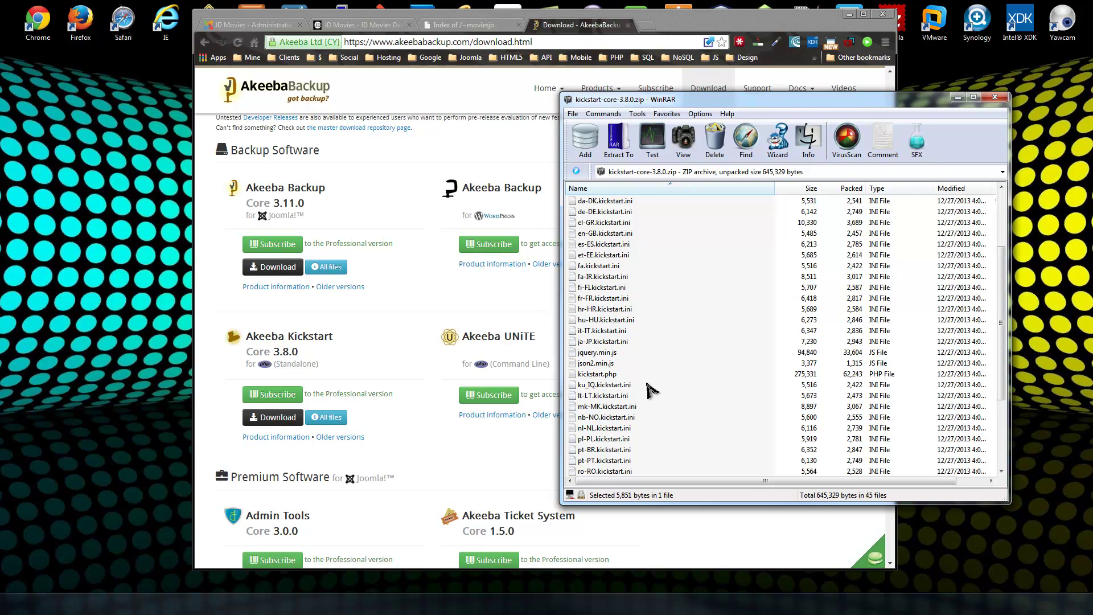
left_click(613, 375)
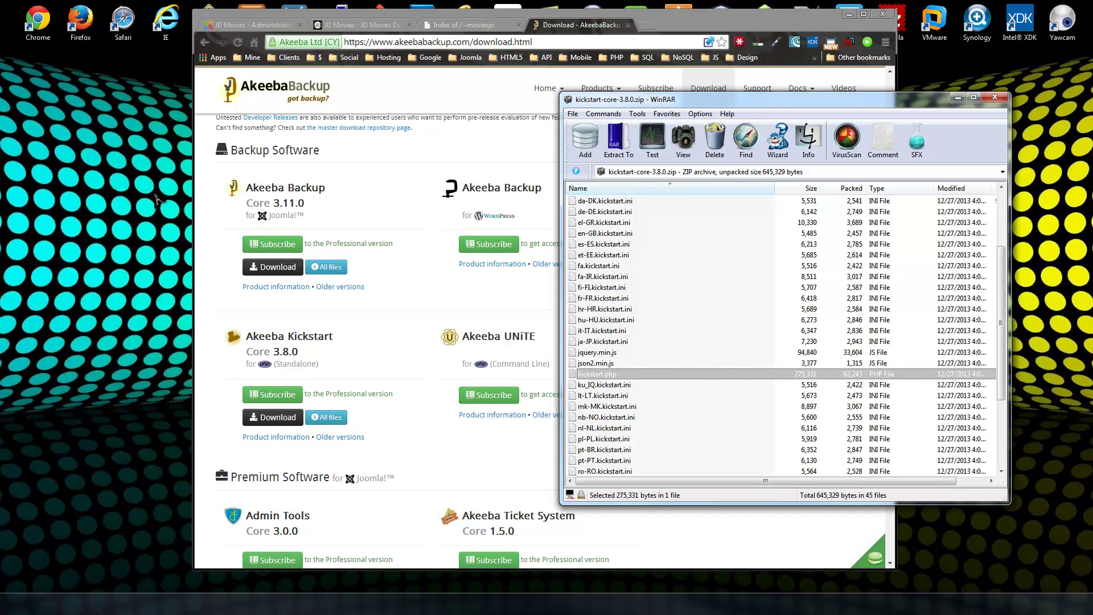
left_click_drag(133, 196, 132, 196)
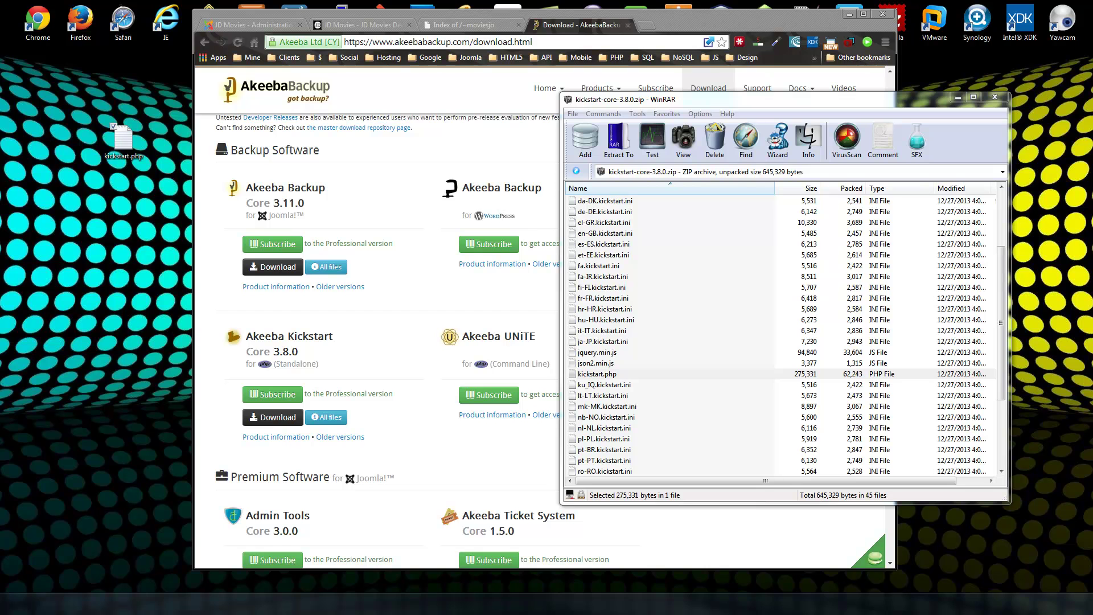
left_click_drag(122, 141, 38, 79)
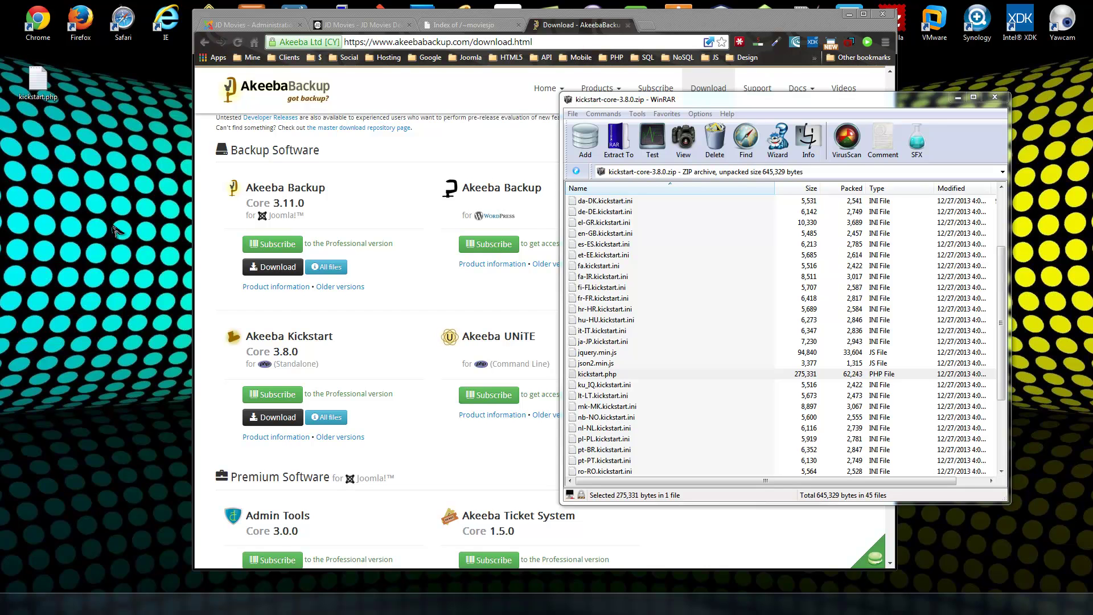
left_click(995, 97)
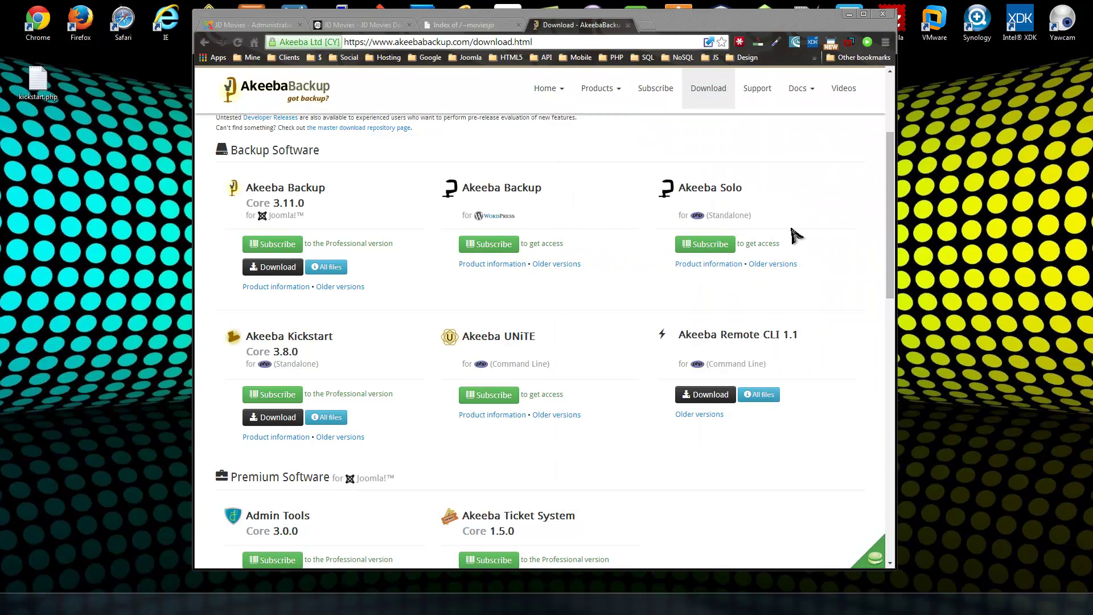
Close the Akeeba download tab and return to the JD Movies administration page.
left_click(35, 77)
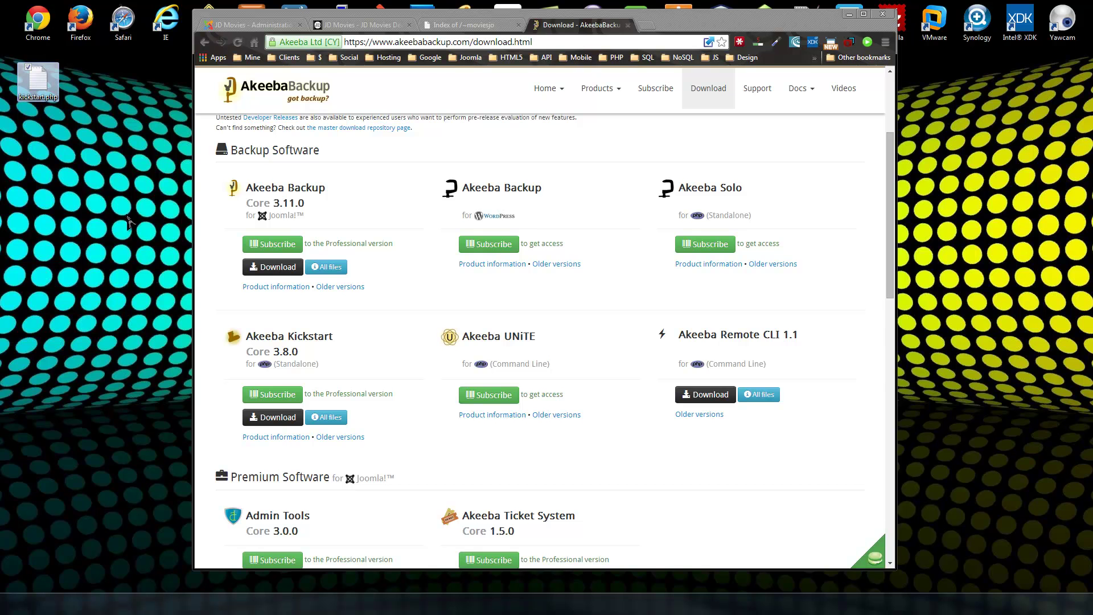
left_click(628, 25)
left_click(335, 29)
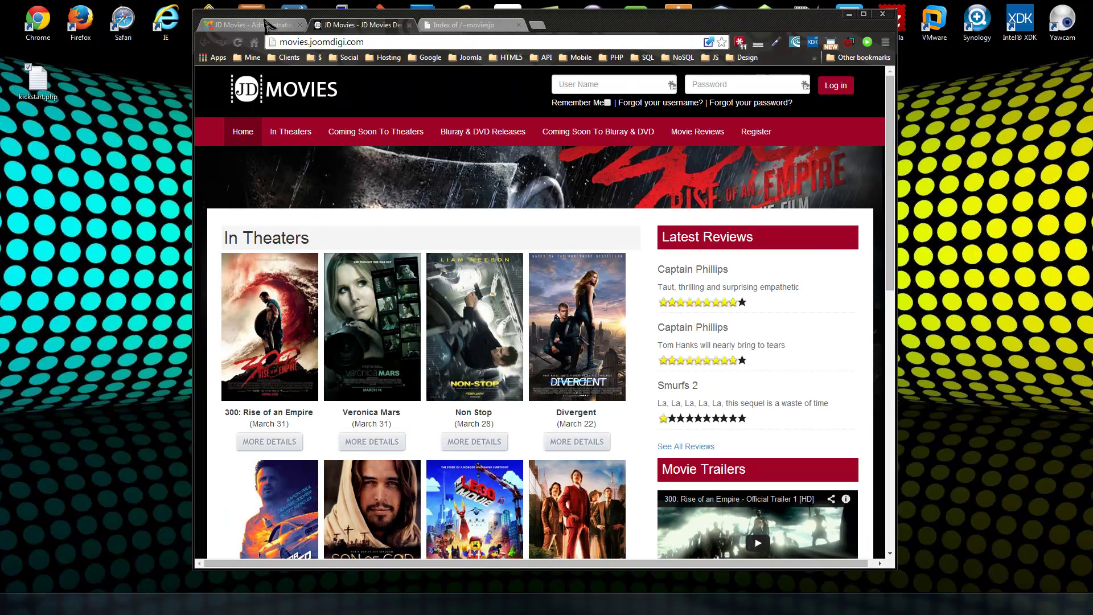
left_click(244, 26)
Browse the Extensions and Components menus in the administrator back end.
left_click(499, 75)
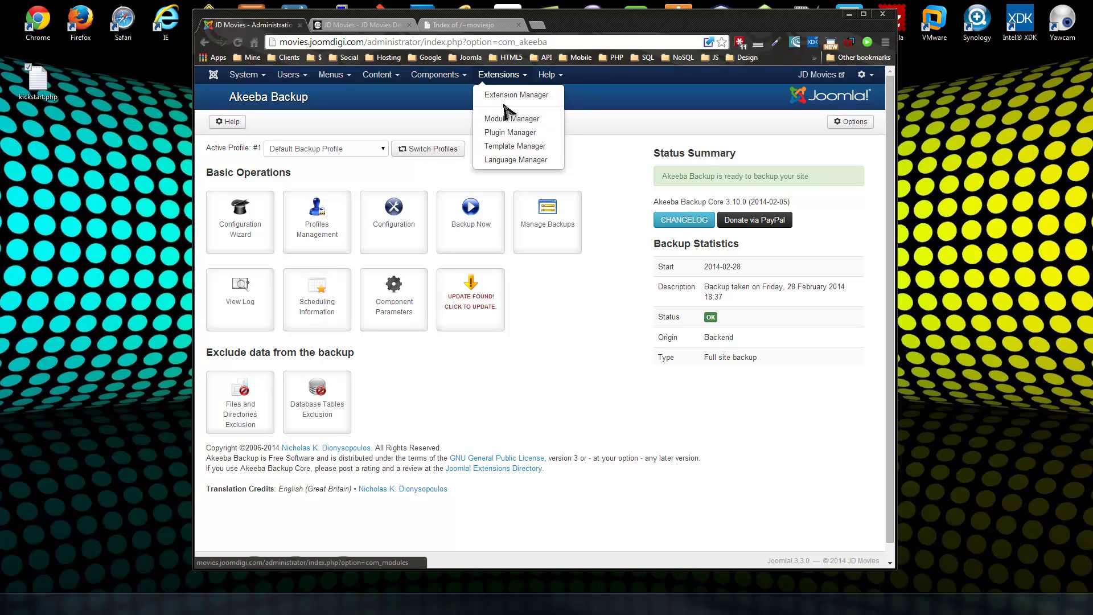
left_click(593, 406)
left_click(435, 75)
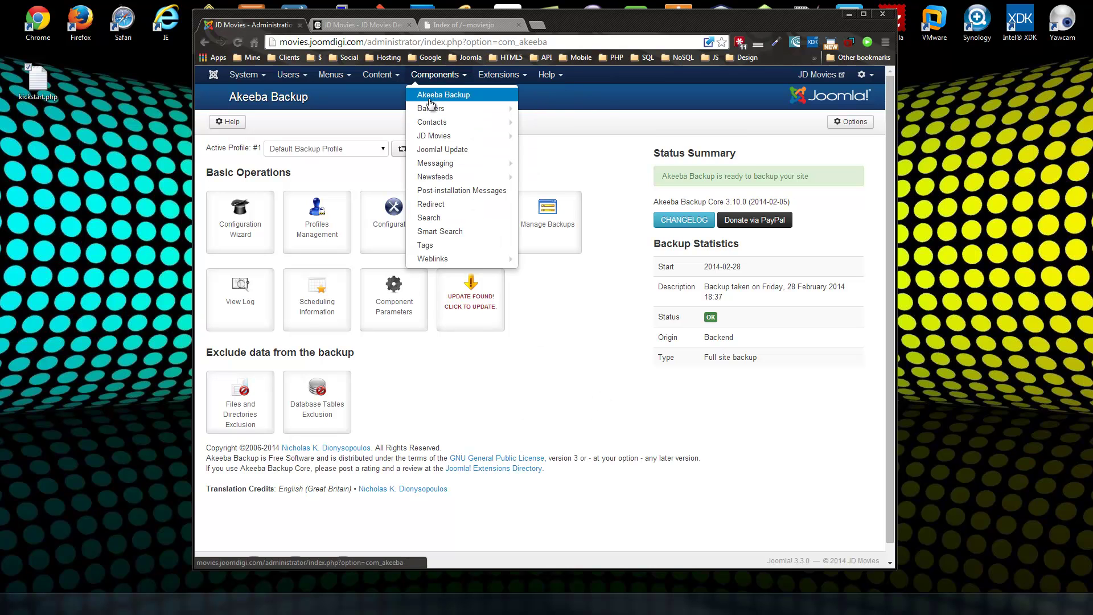
left_click(509, 392)
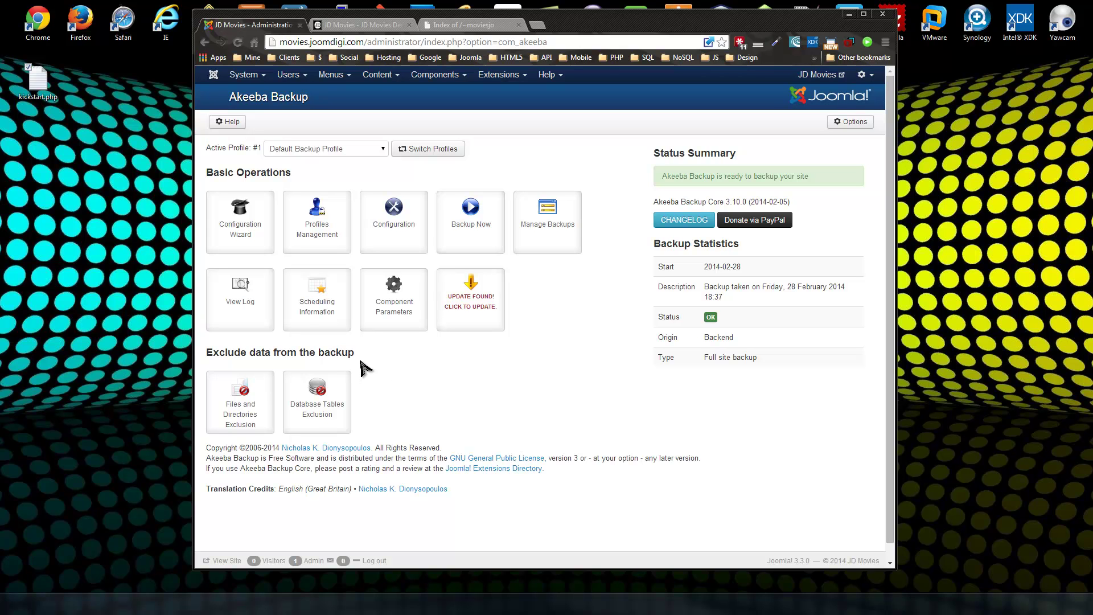
Review exclusions (cache, cgi-bin, logs, error_log), then return to the Akeeba Backup control panel.
left_click(239, 404)
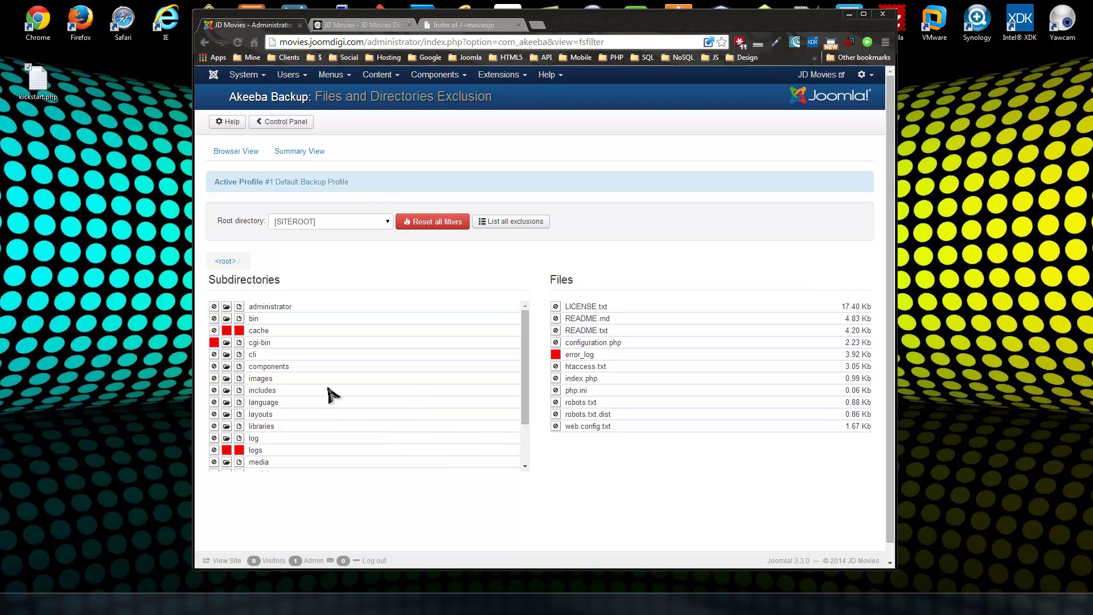
mouse_move(523, 341)
left_mouse_down()
mouse_move(520, 376)
mouse_move(537, 334)
mouse_move(529, 344)
left_mouse_up()
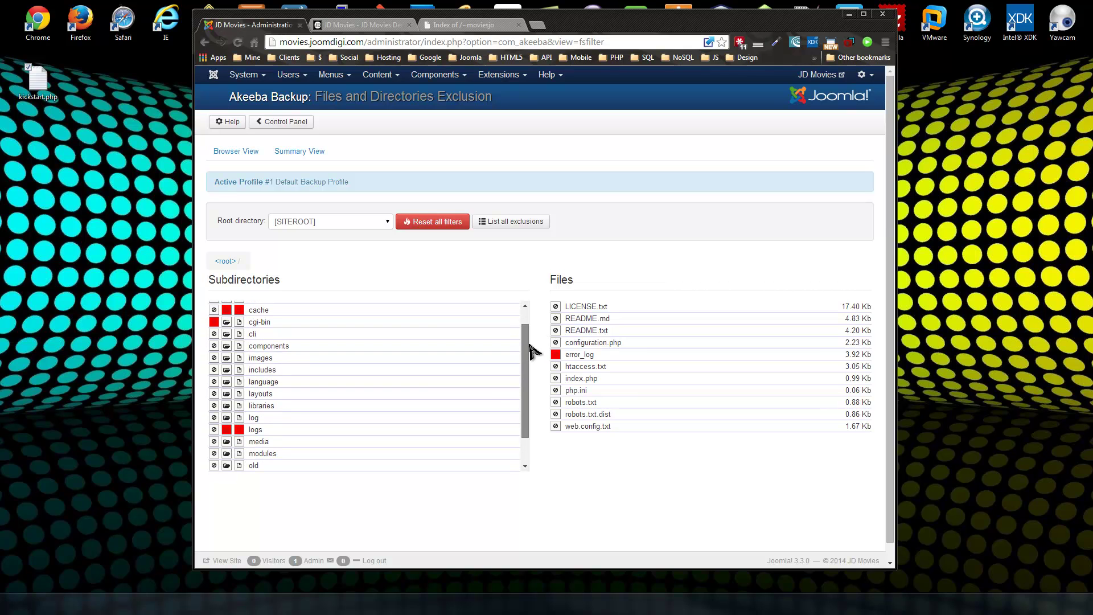
scroll(530, 349, "down", 2)
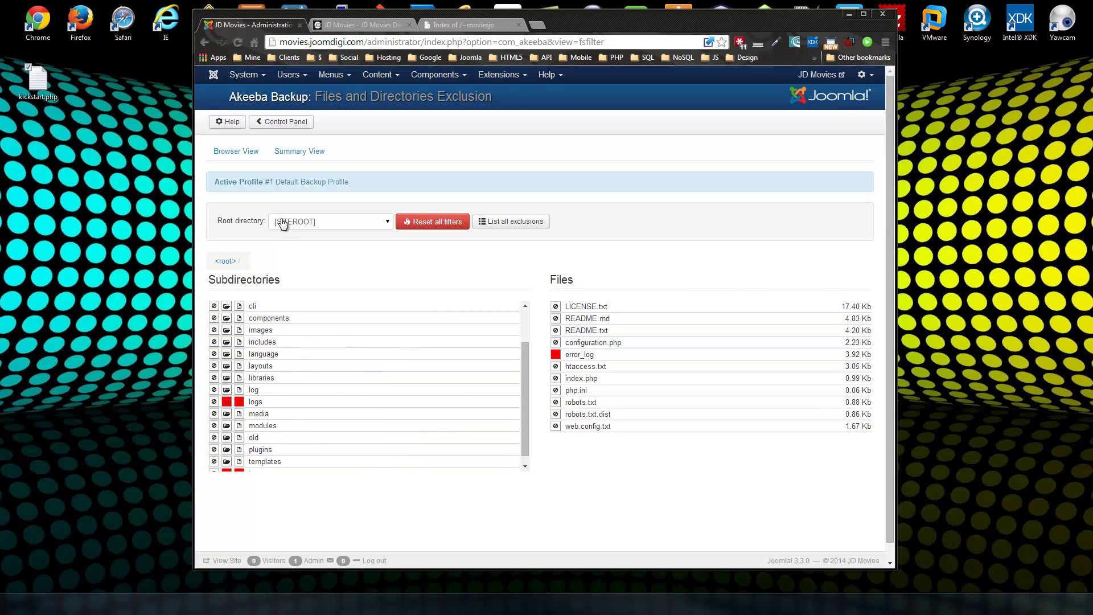
left_click(289, 122)
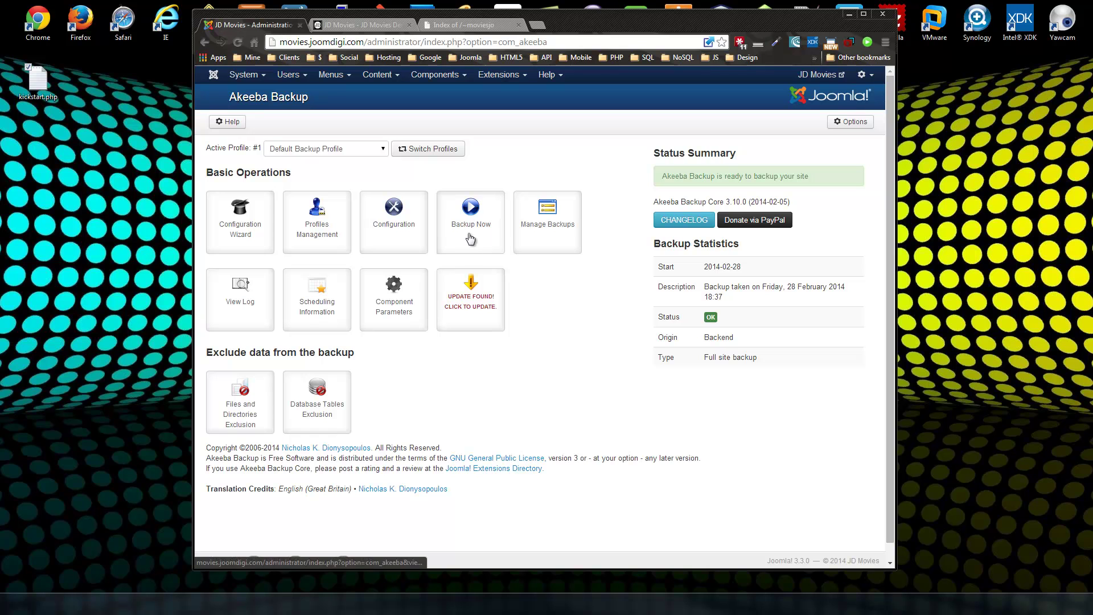
Run a new full-site backup of JD Movies and open the Manage Backups list.
left_click(471, 229)
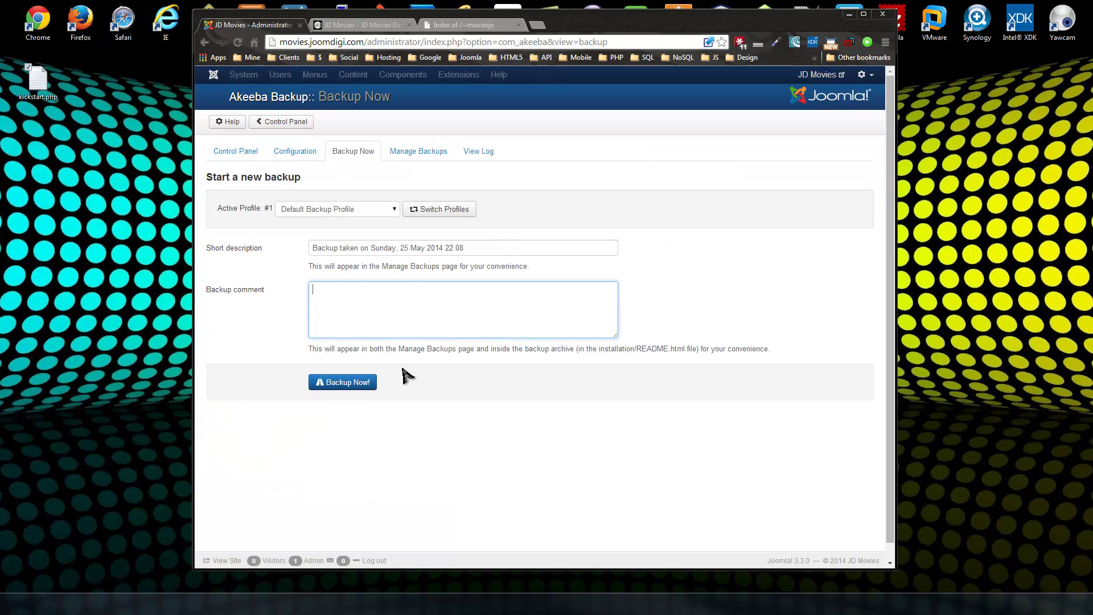
left_click(483, 250)
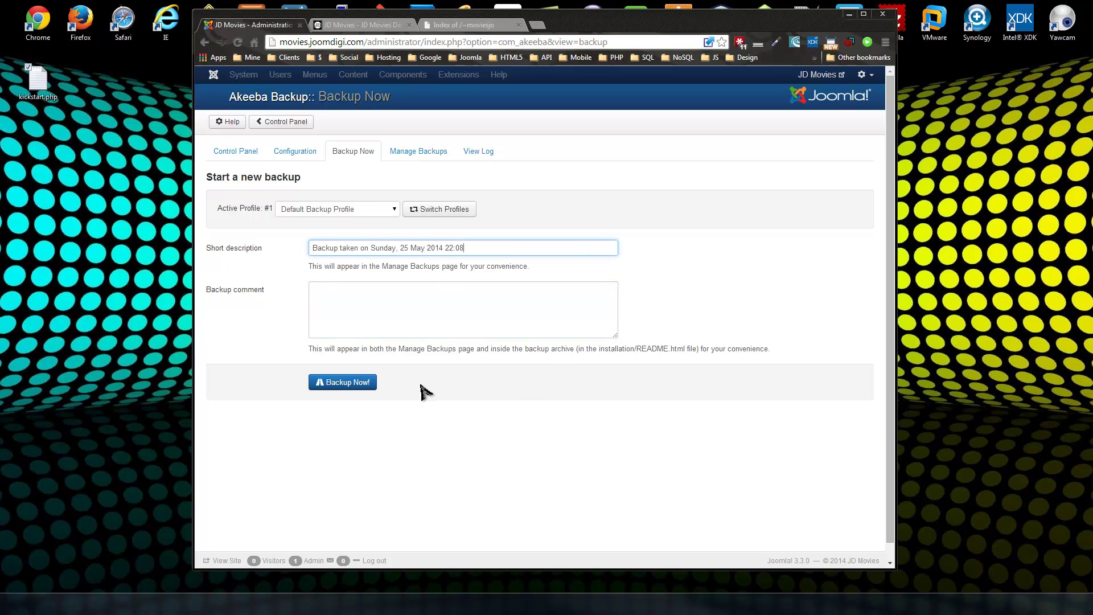
left_click(331, 383)
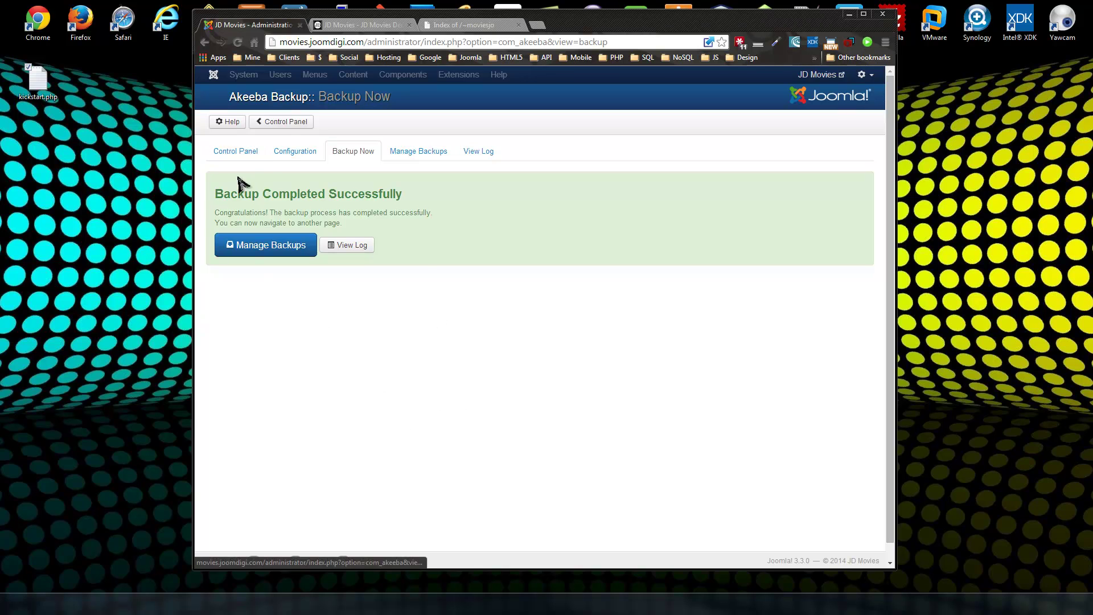
left_click(275, 249)
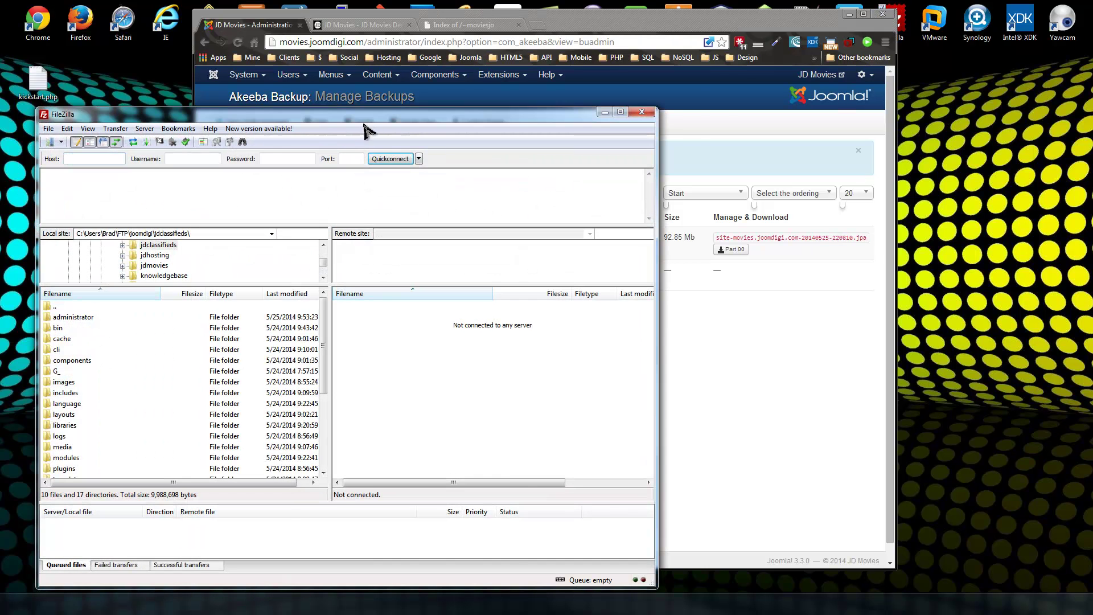
Connect FileZilla to the saved Joomdigi server and open its public_html folder.
left_click_drag(370, 114, 418, 54)
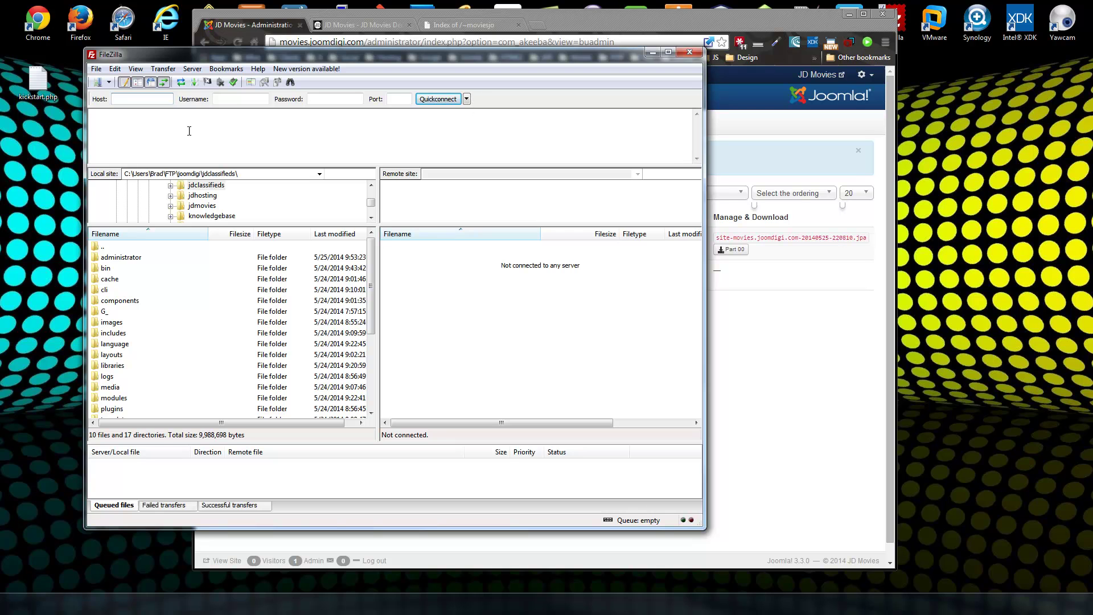
left_click(108, 82)
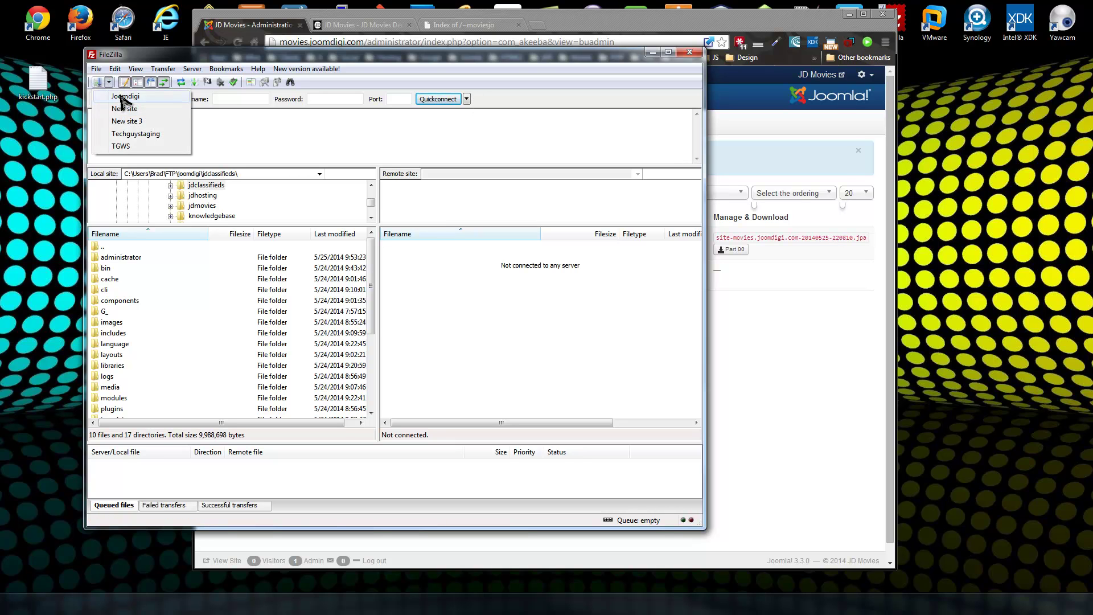
left_click(118, 89)
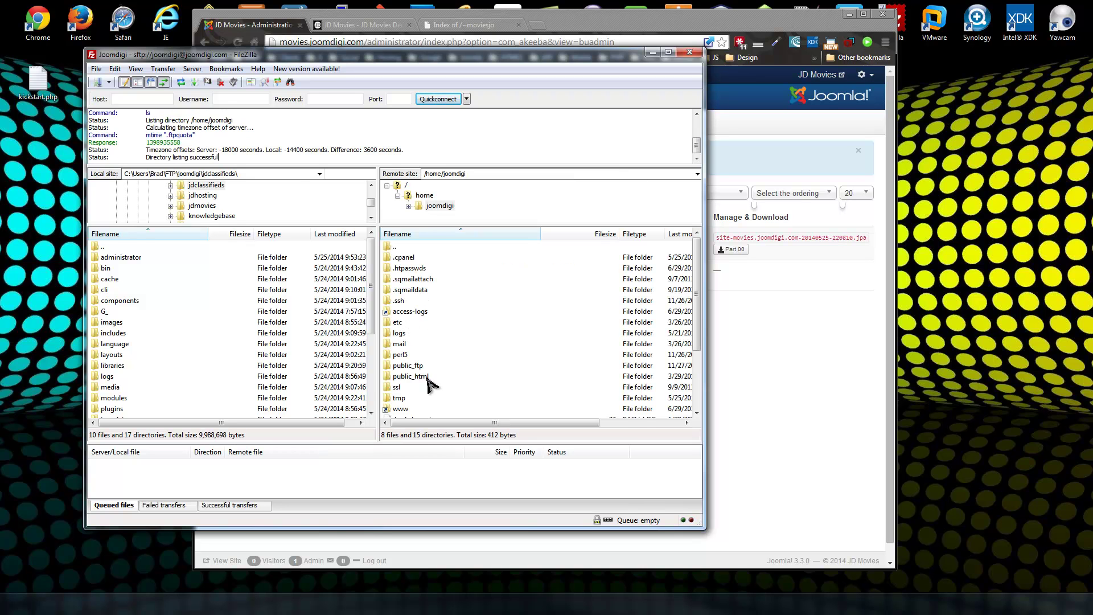
double_click(427, 378)
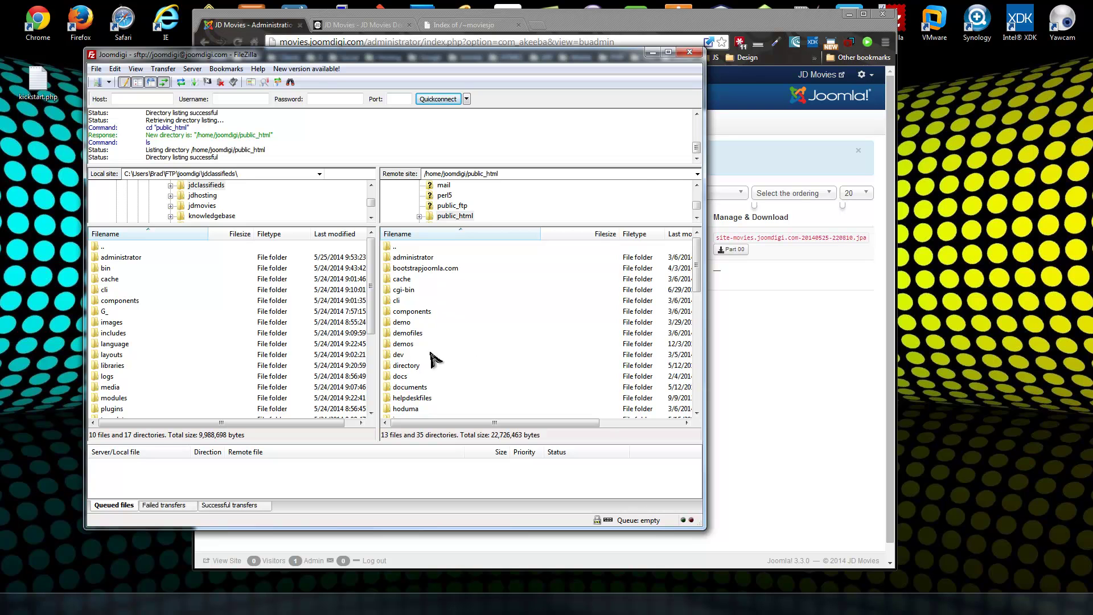
Check the 97,365,515-byte .jpa in jdmovies/administrator/components/com_akeeba/backup, then close FileZilla.
scroll(424, 341, "down", 1)
double_click(418, 368)
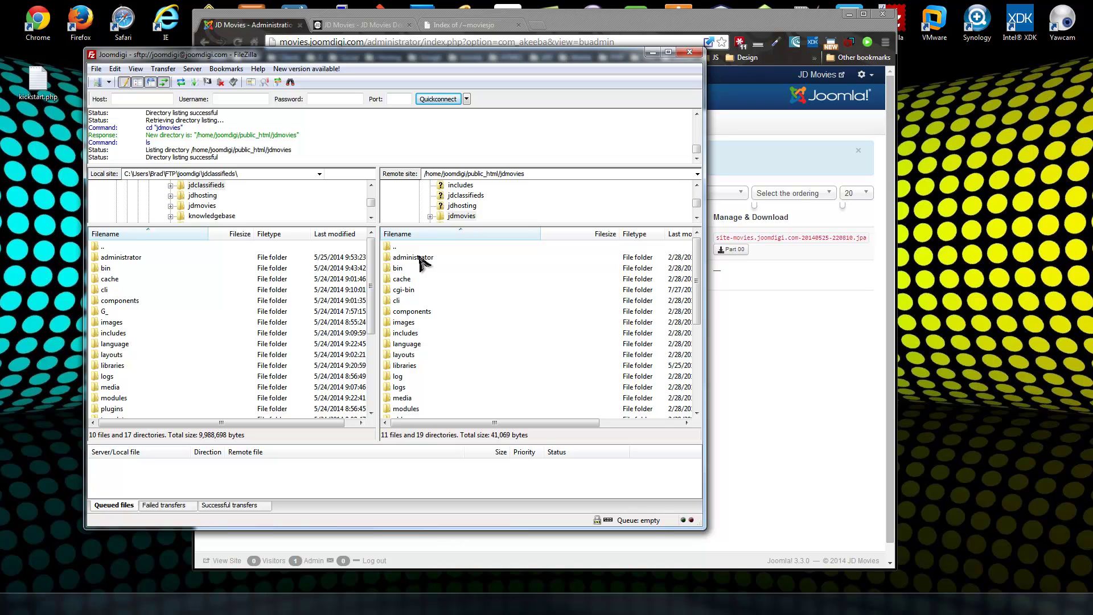
double_click(420, 260)
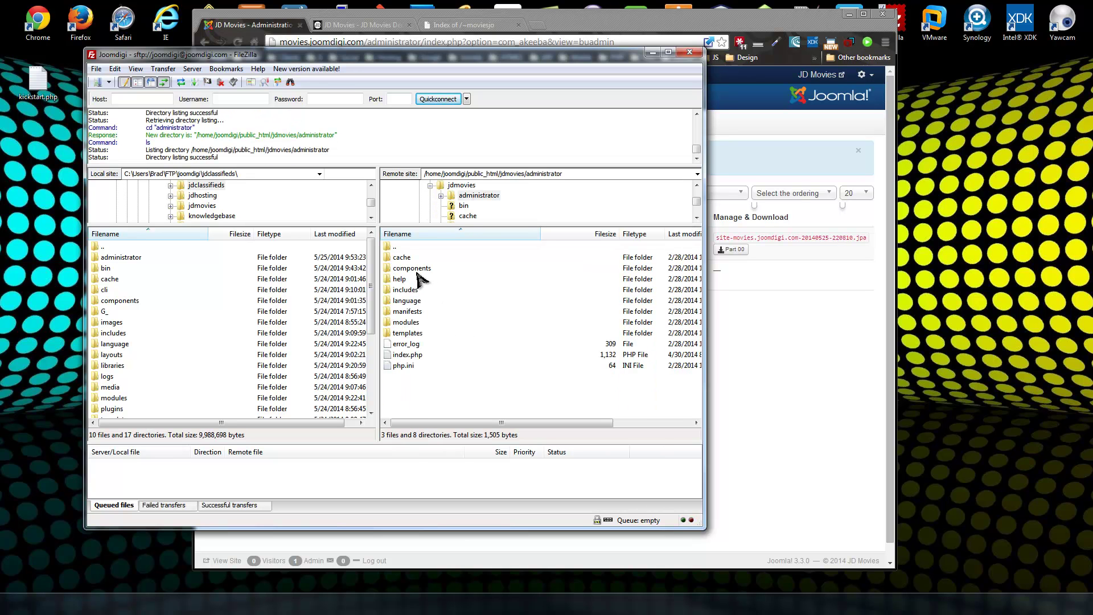
double_click(418, 268)
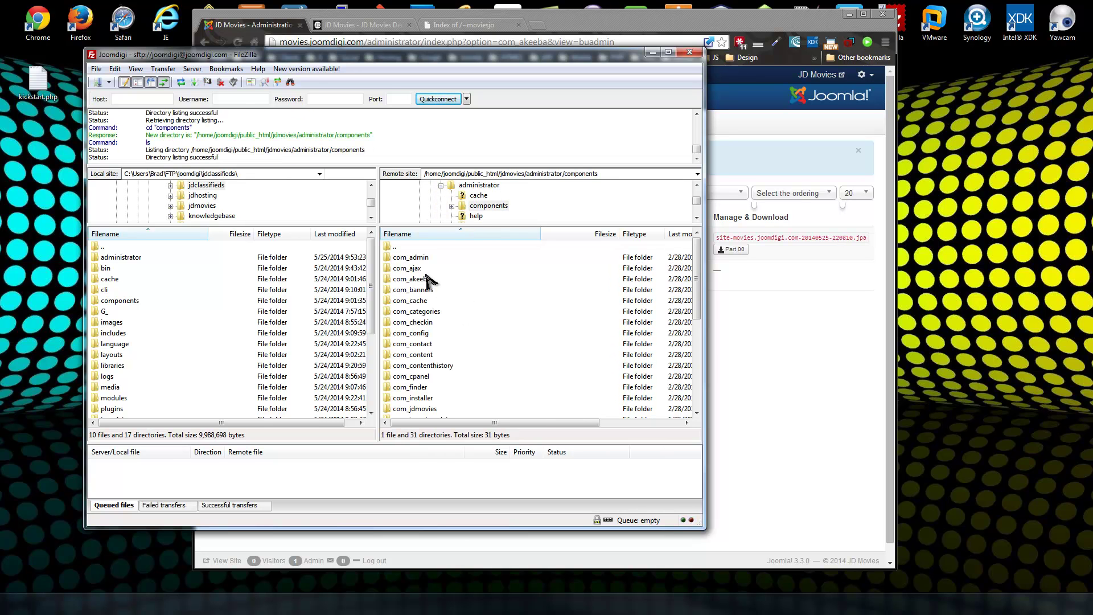
double_click(405, 280)
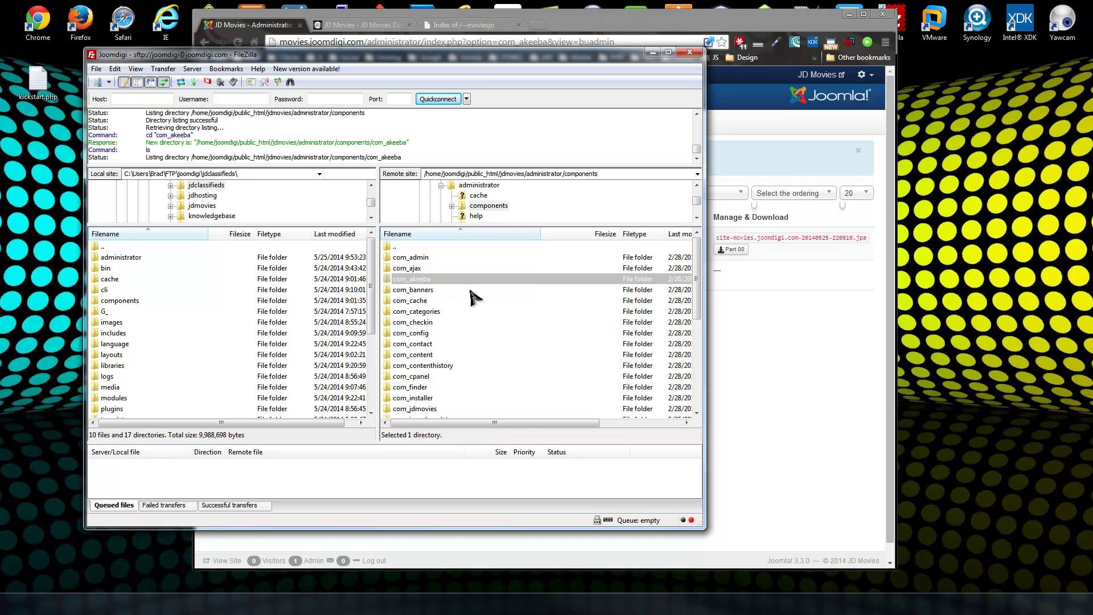
double_click(410, 279)
left_click(464, 280)
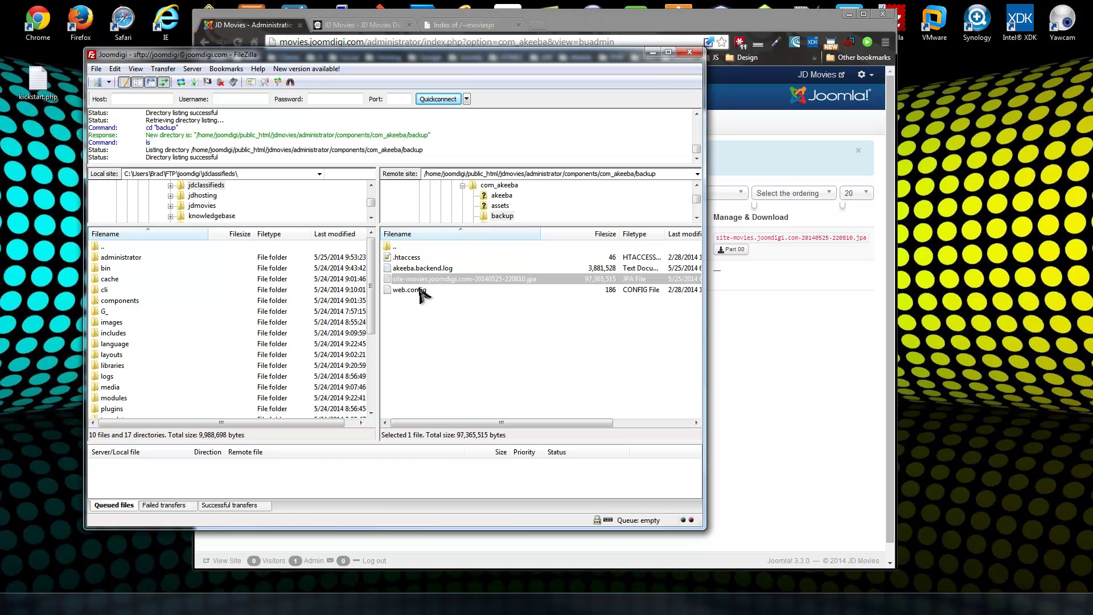
left_click(691, 53)
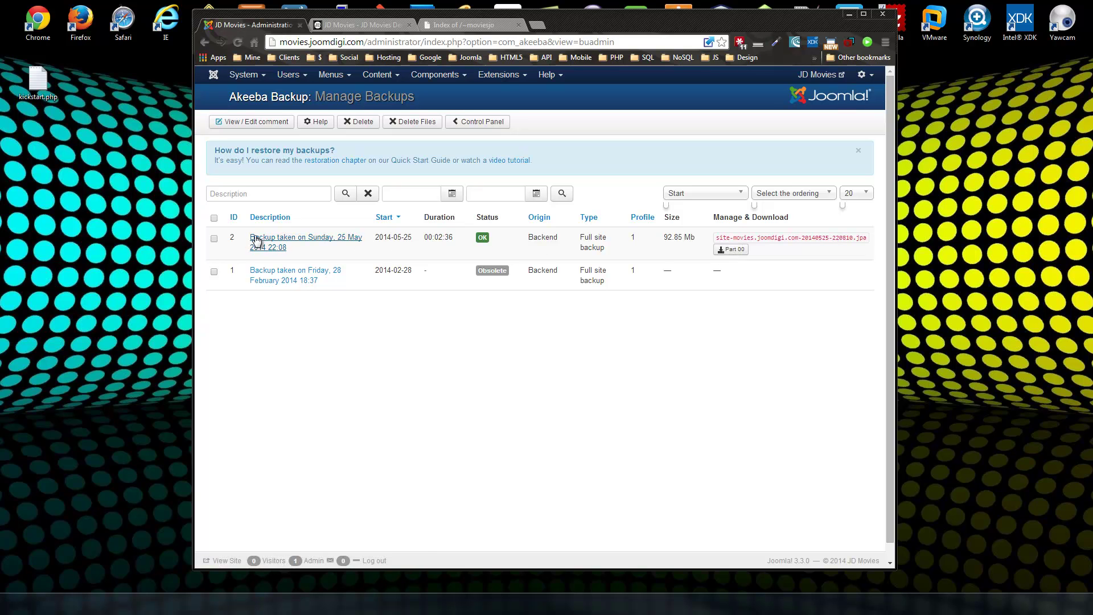
Download the Part 00 site-movies .jpa archive into F:\Backups\joomdigi\5-25.
left_click(729, 250)
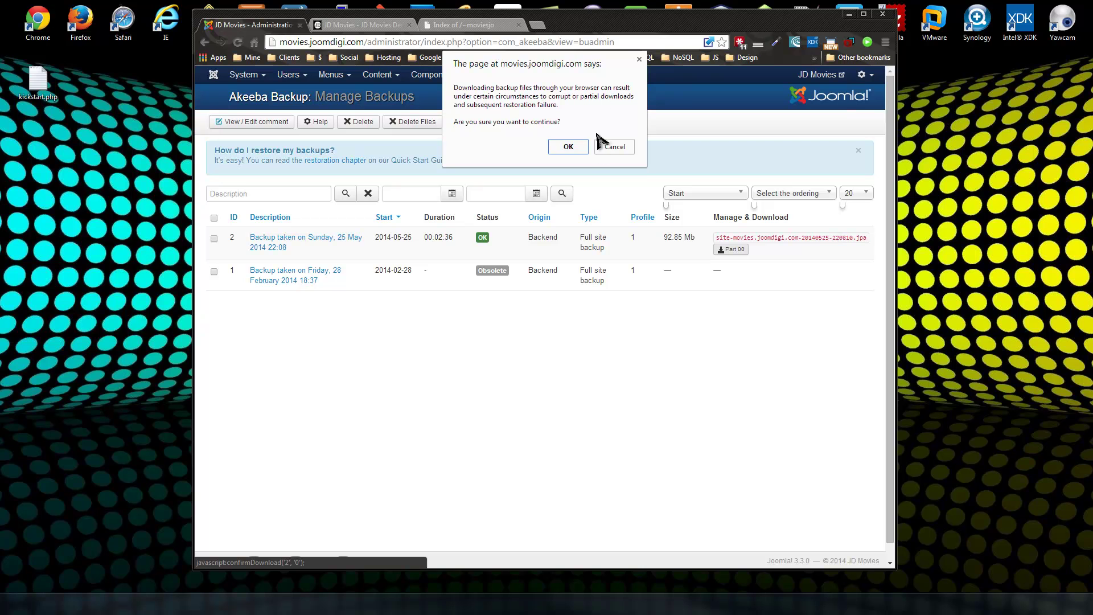
left_click(576, 148)
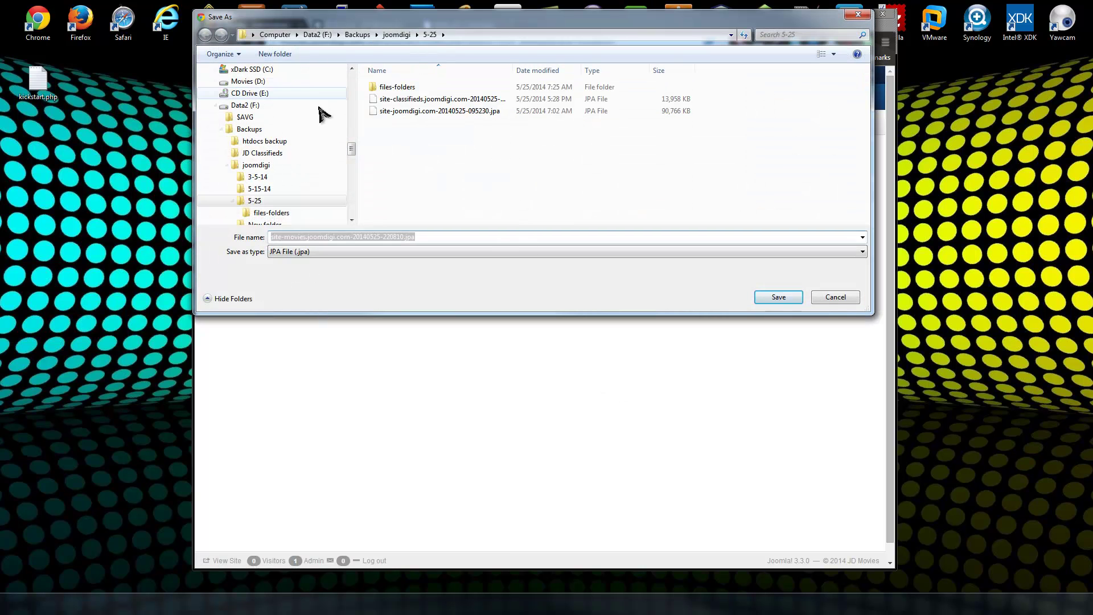
left_click(778, 298)
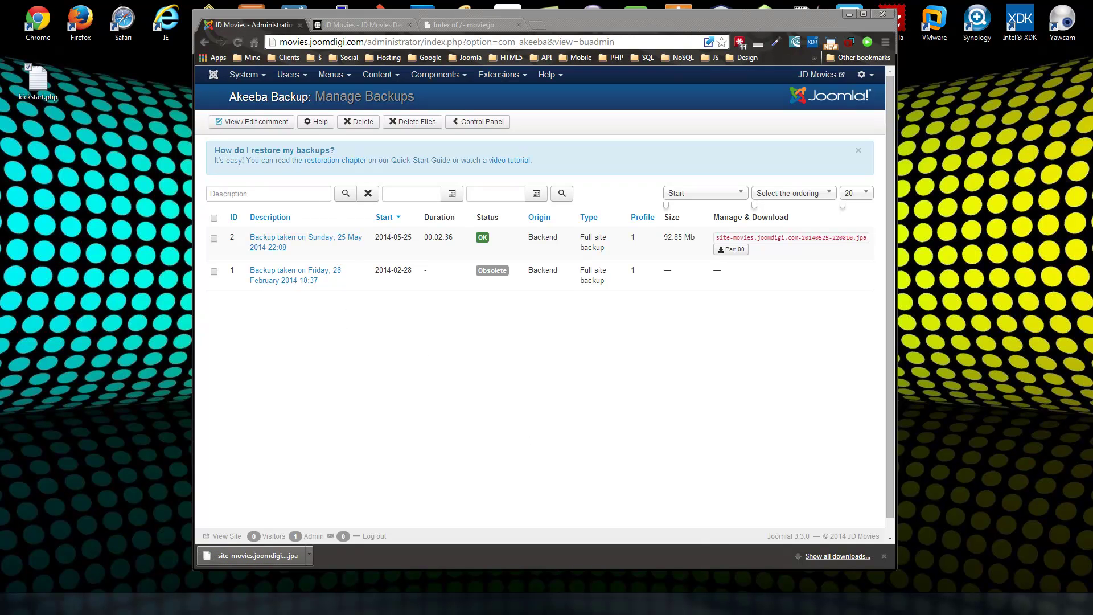
Show the 92.8 MB .jpa in its 5-25 Explorer folder, then view the /~moviesjo listing.
left_click(280, 557)
left_click(310, 557)
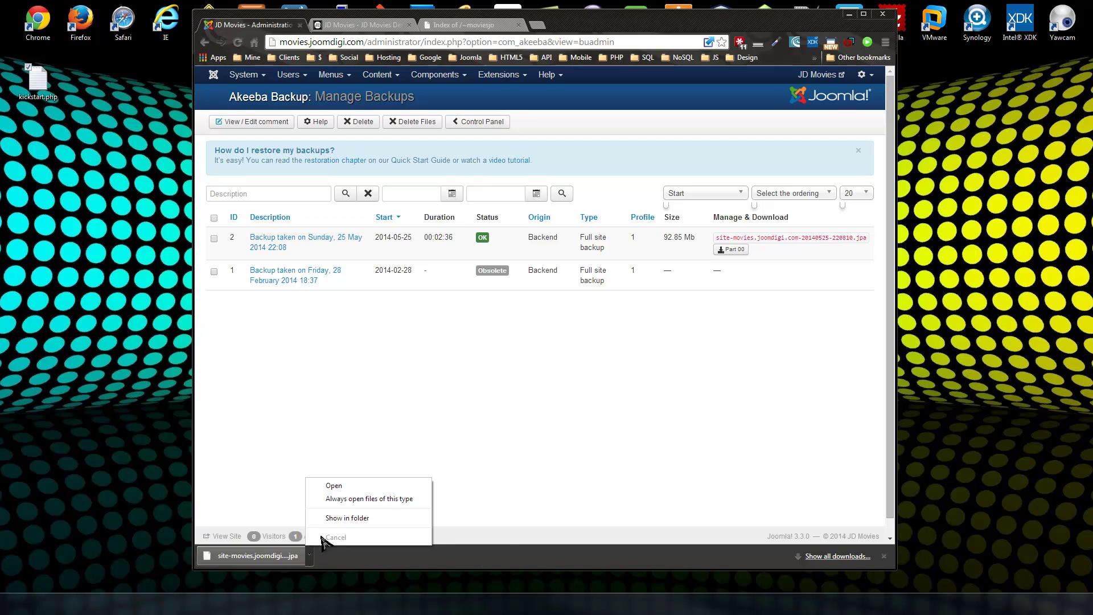
left_click(345, 517)
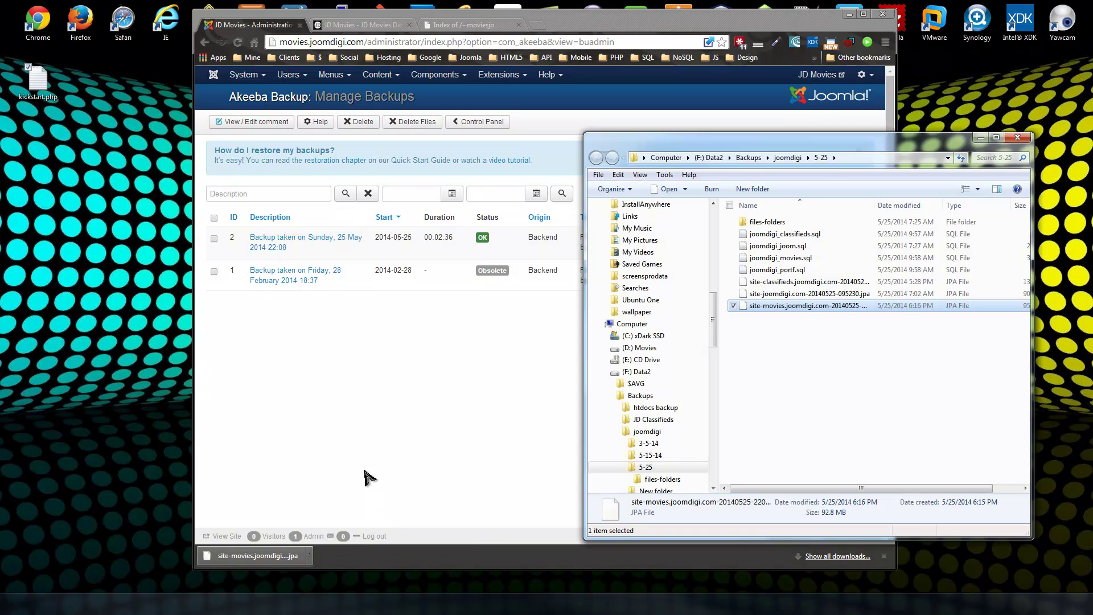
left_click_drag(797, 151, 273, 141)
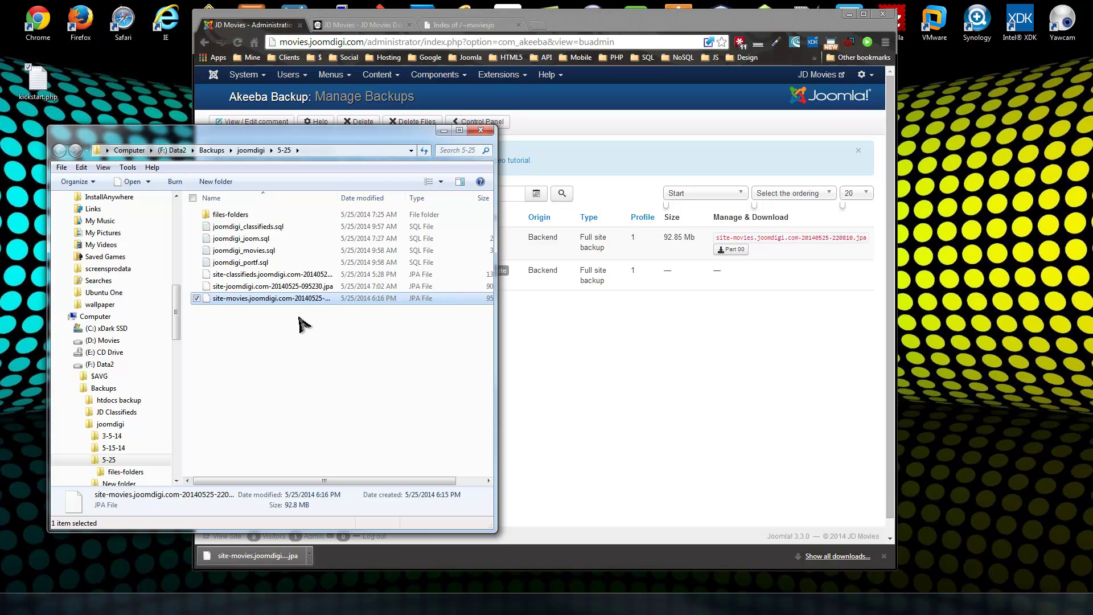
left_click(471, 25)
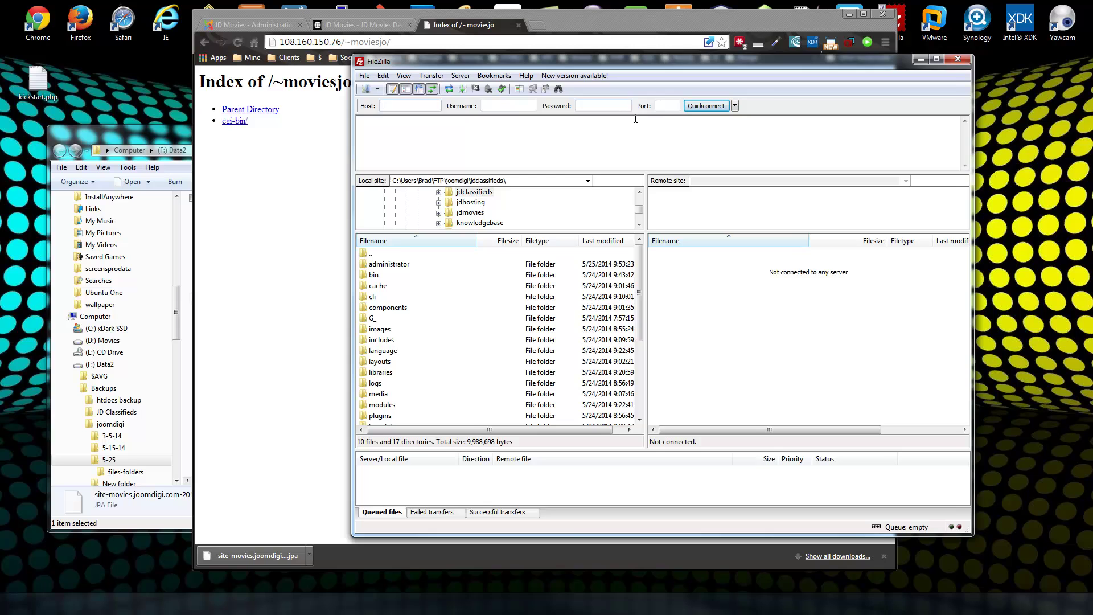
Connect FileZilla to the new server's IP address with corrected login details.
left_click(636, 118)
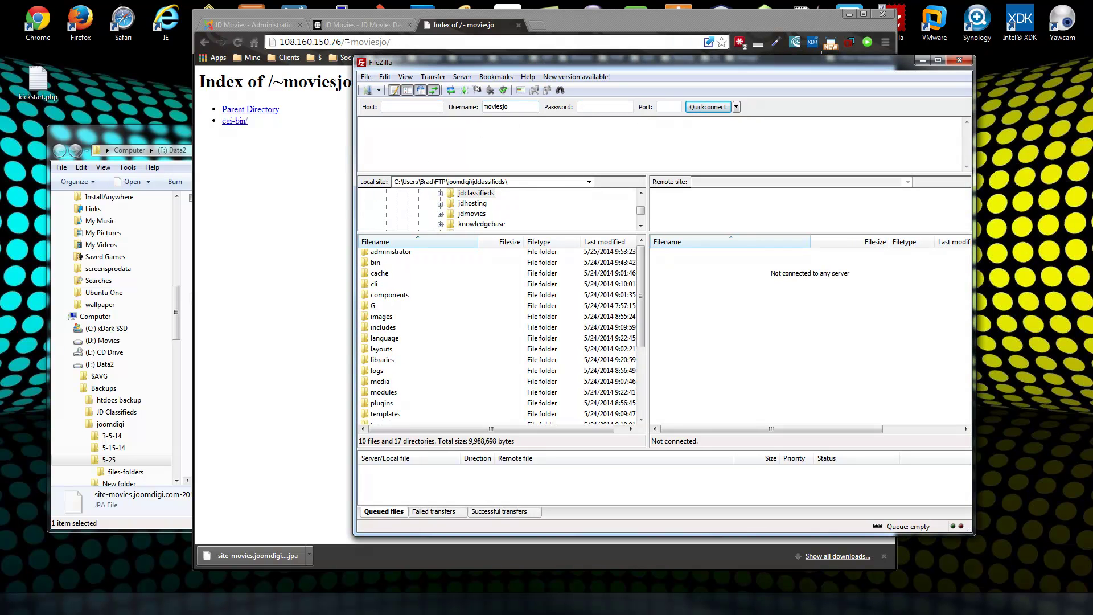
left_click_drag(342, 43, 296, 44)
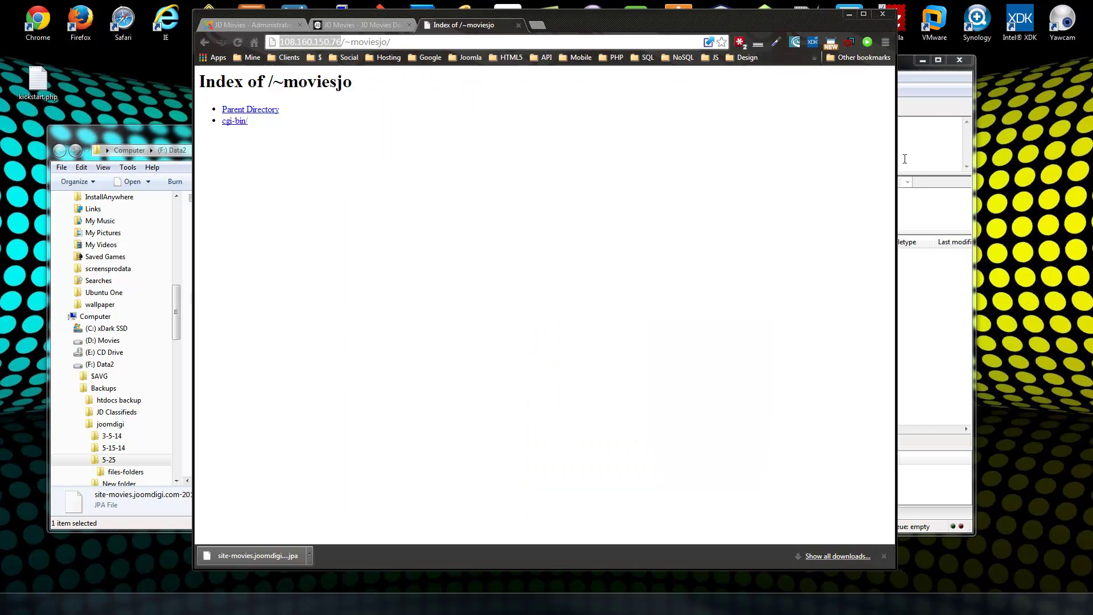
left_click(938, 105)
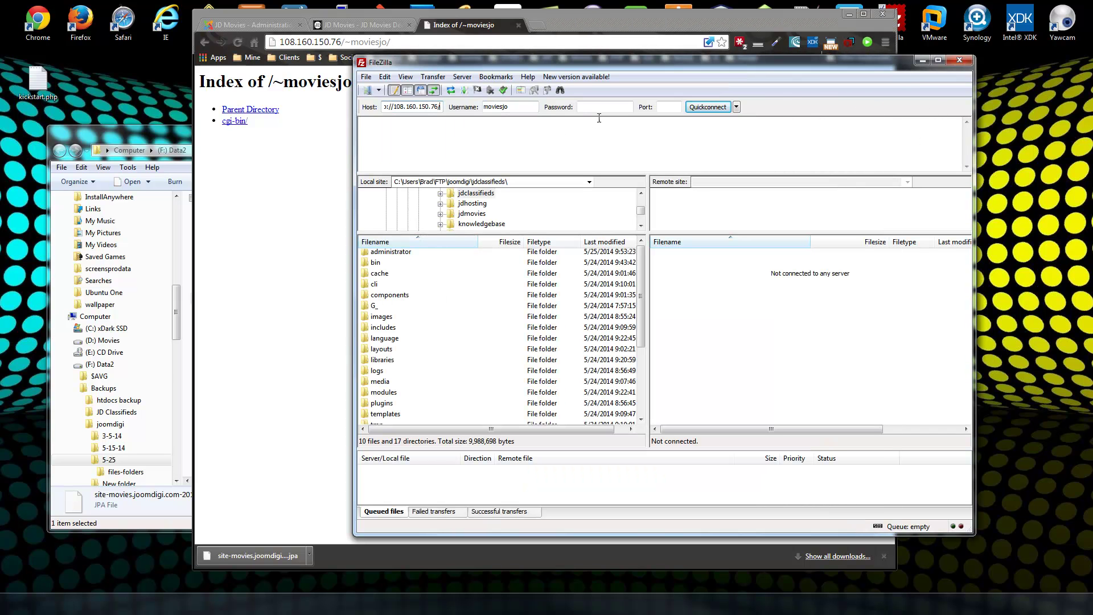
left_click(390, 111)
key("BackSpace")
key("BackSpace")
key("BackSpace")
key("BackSpace")
key("BackSpace")
key("BackSpace")
key("BackSpace")
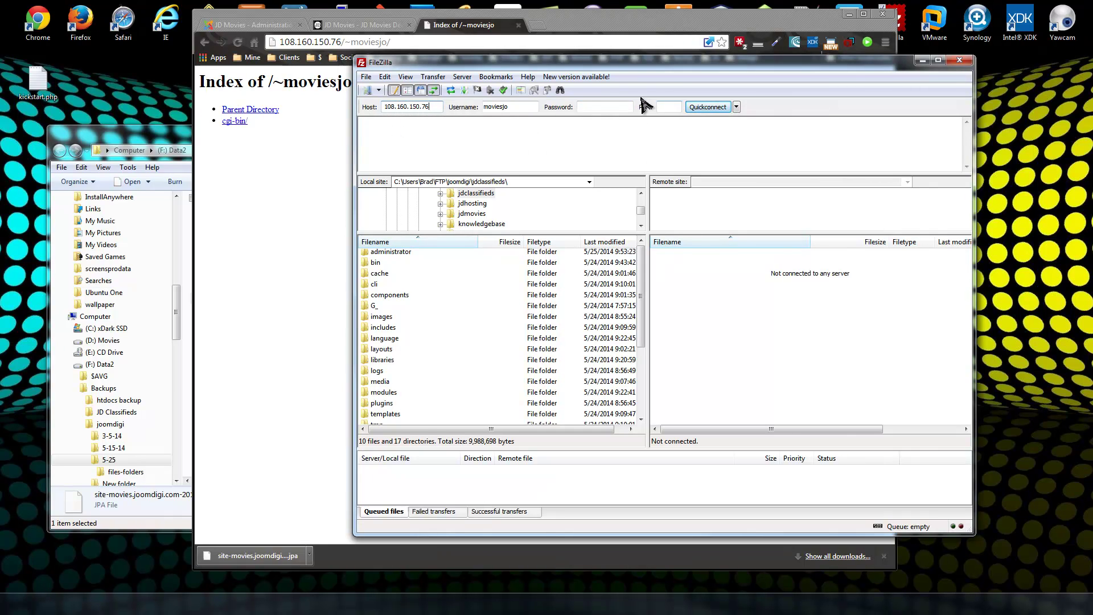
type("***")
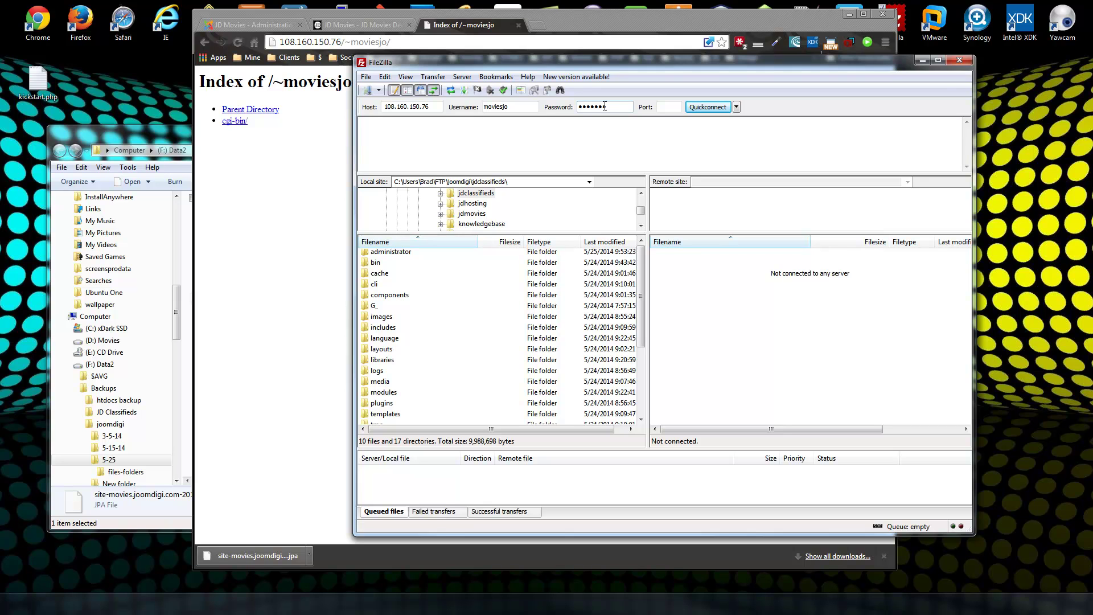
left_click(719, 107)
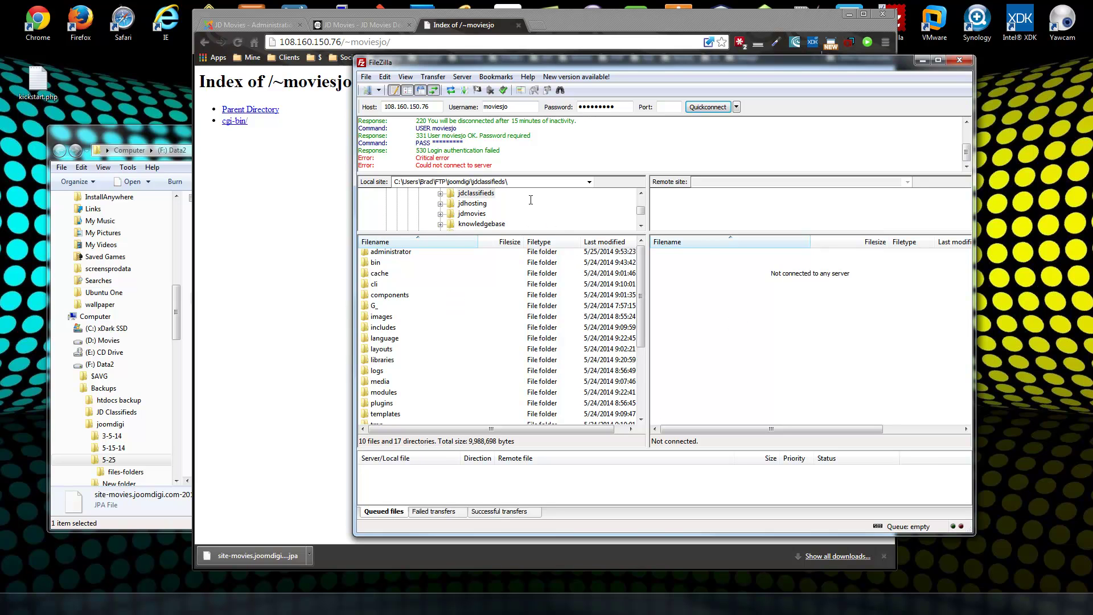
left_click(518, 106)
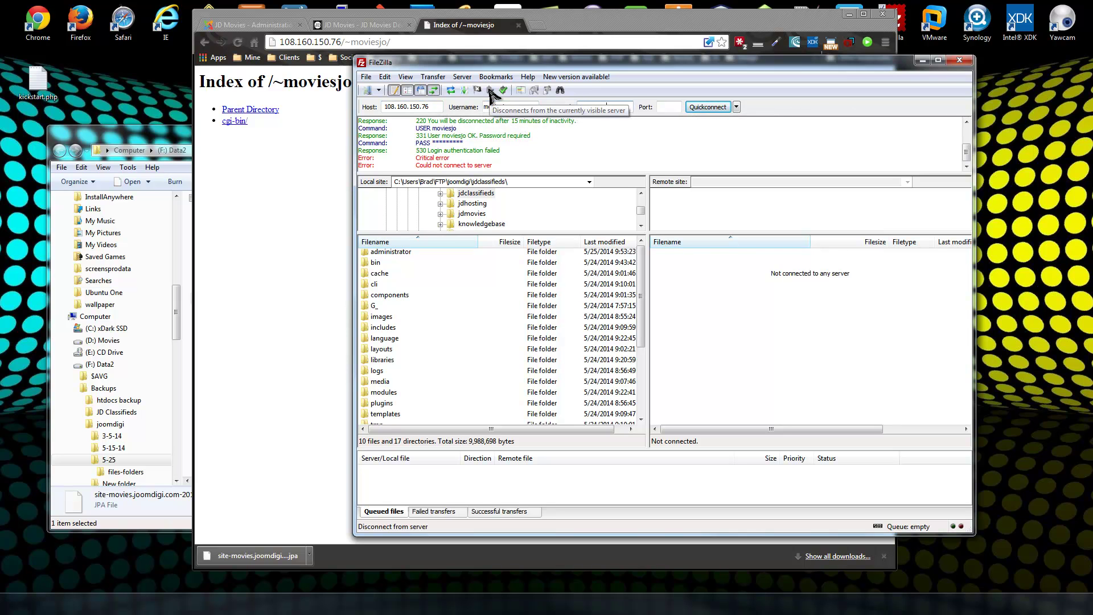
left_click(715, 111)
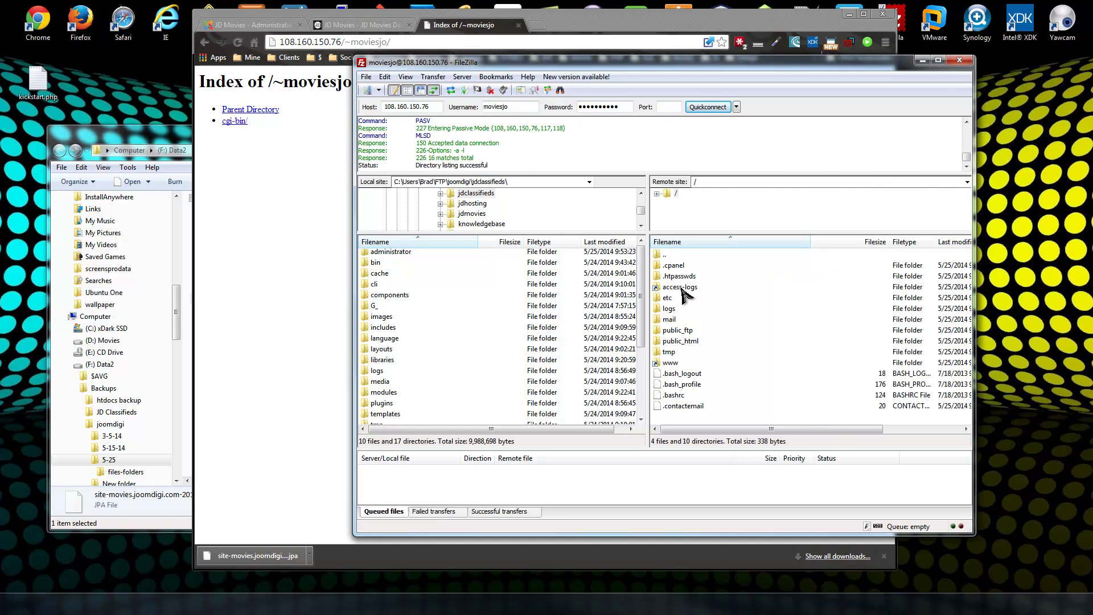
Upload the site-movies .jpa and kickstart.php into the new server's public_html and verify both.
double_click(681, 342)
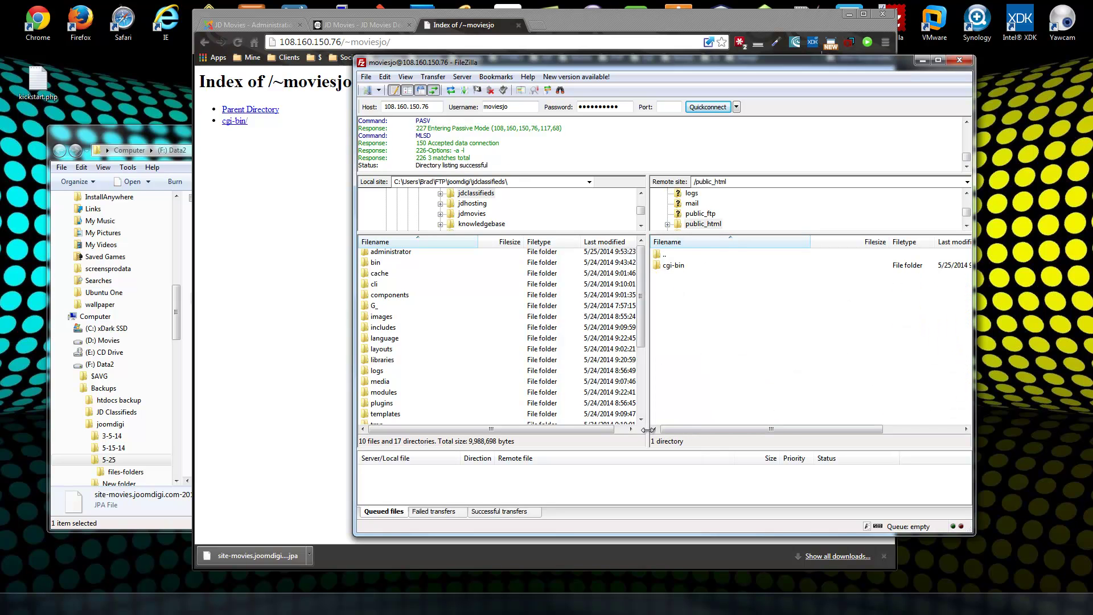
left_click(114, 136)
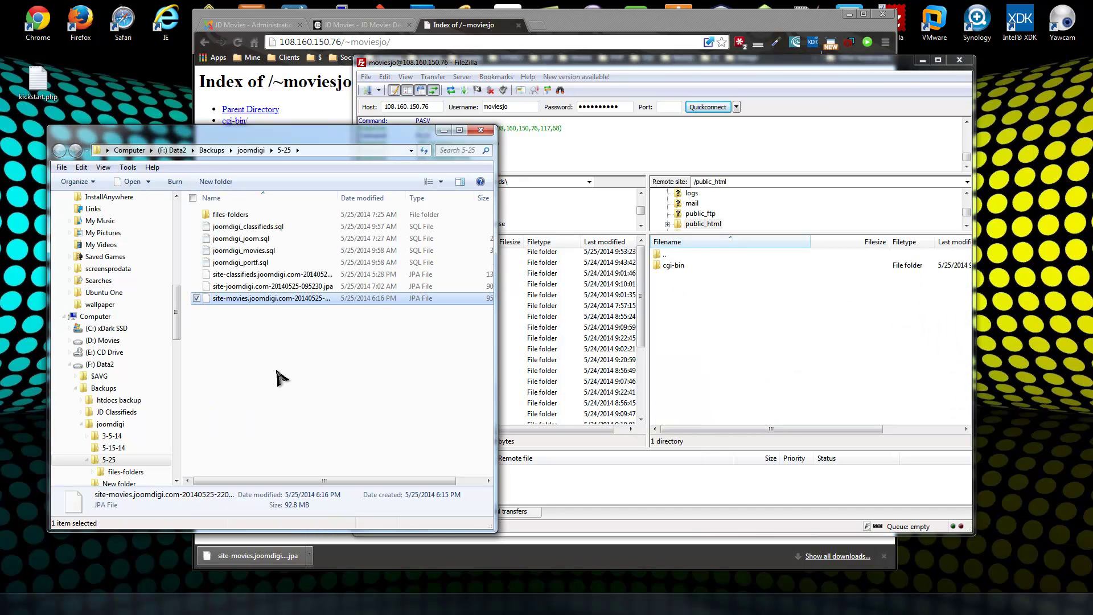
left_click(248, 302)
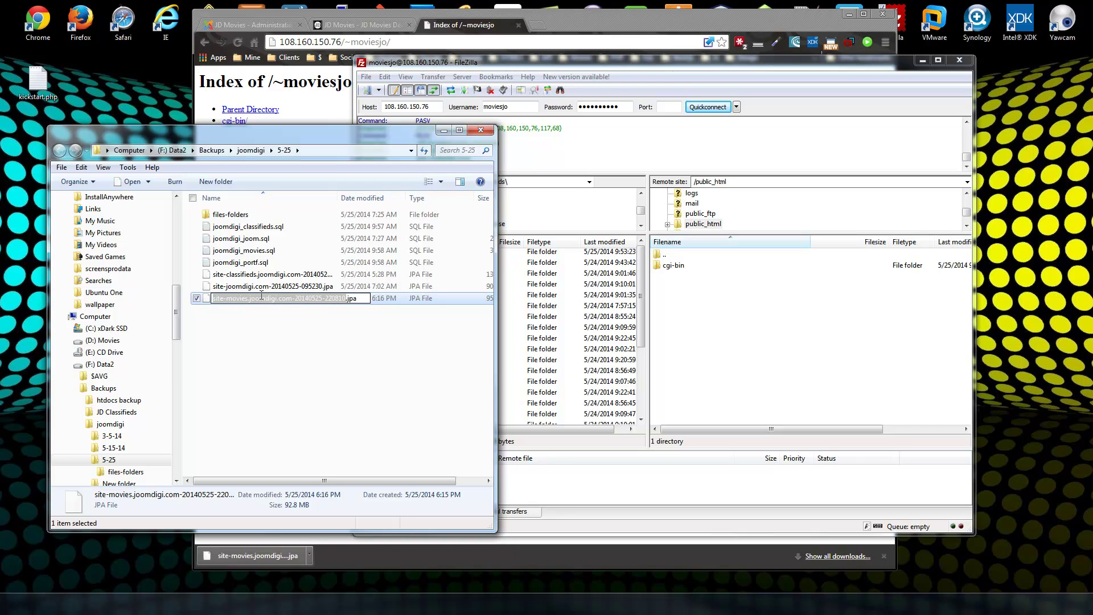
left_click_drag(263, 299, 810, 371)
left_click(809, 398)
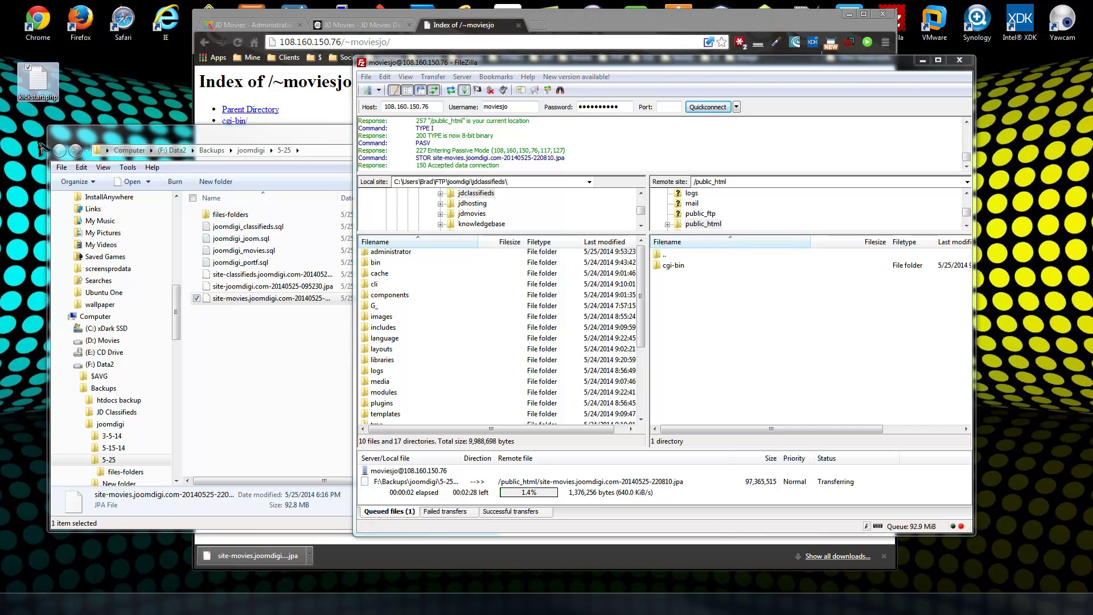
left_click_drag(39, 82, 700, 328)
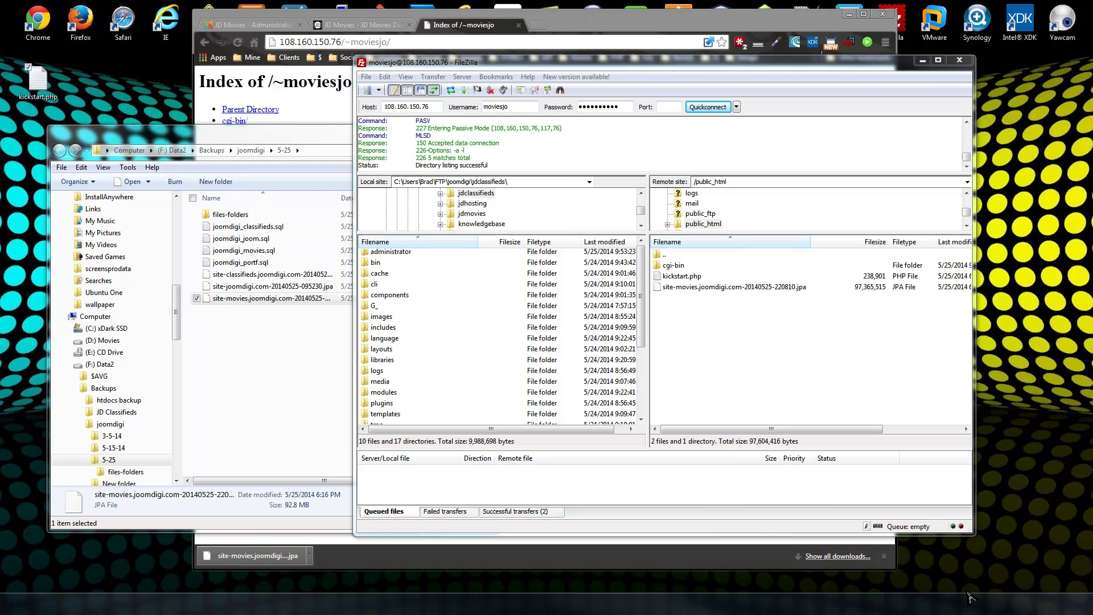
left_click(671, 286)
left_click(671, 276)
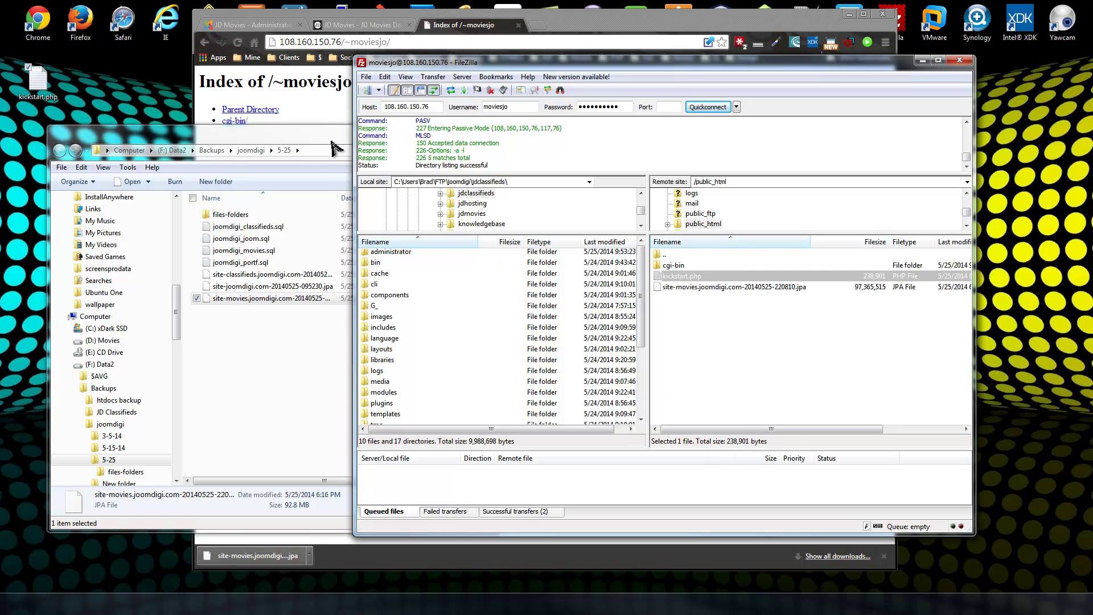
left_click(318, 101)
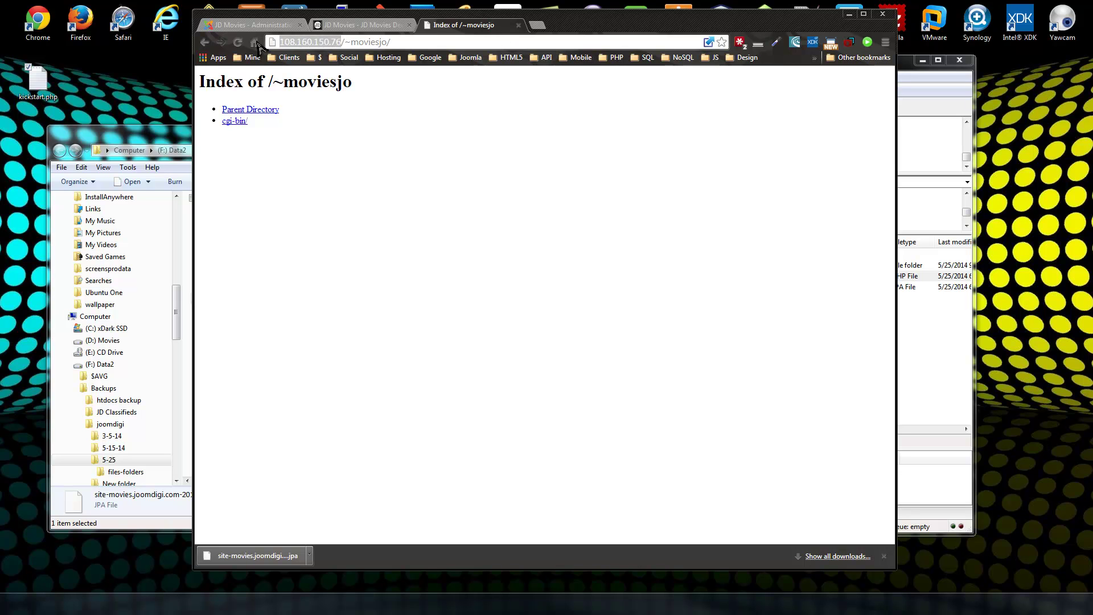
Log in to cPanel at the new server's address /cpanel with the account credentials.
left_click(538, 25)
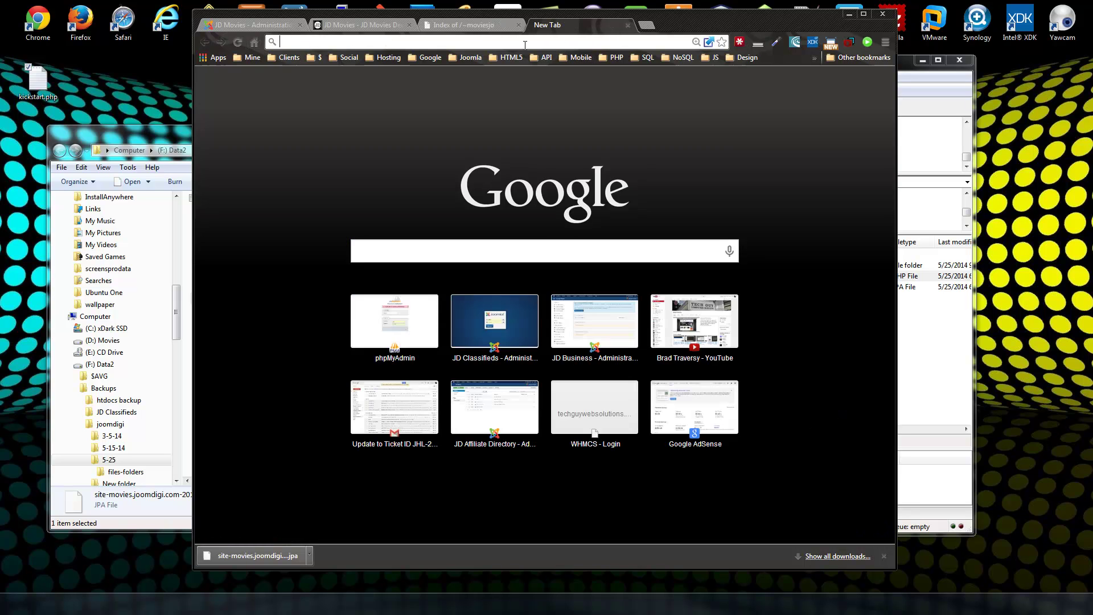
type("http://108.160.150.76/")
type("cpanel")
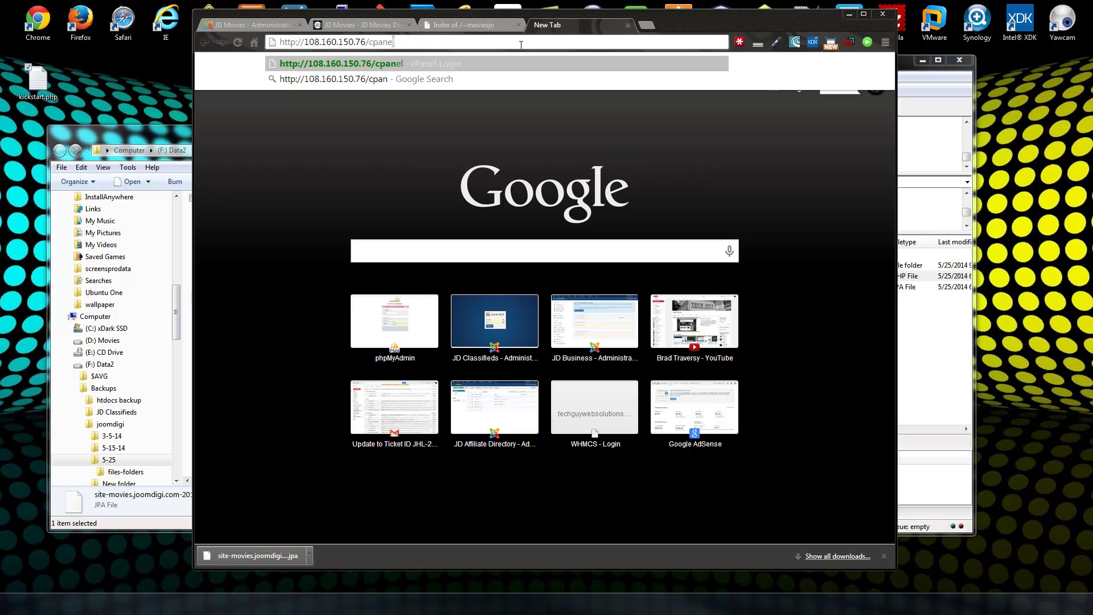
key("Return")
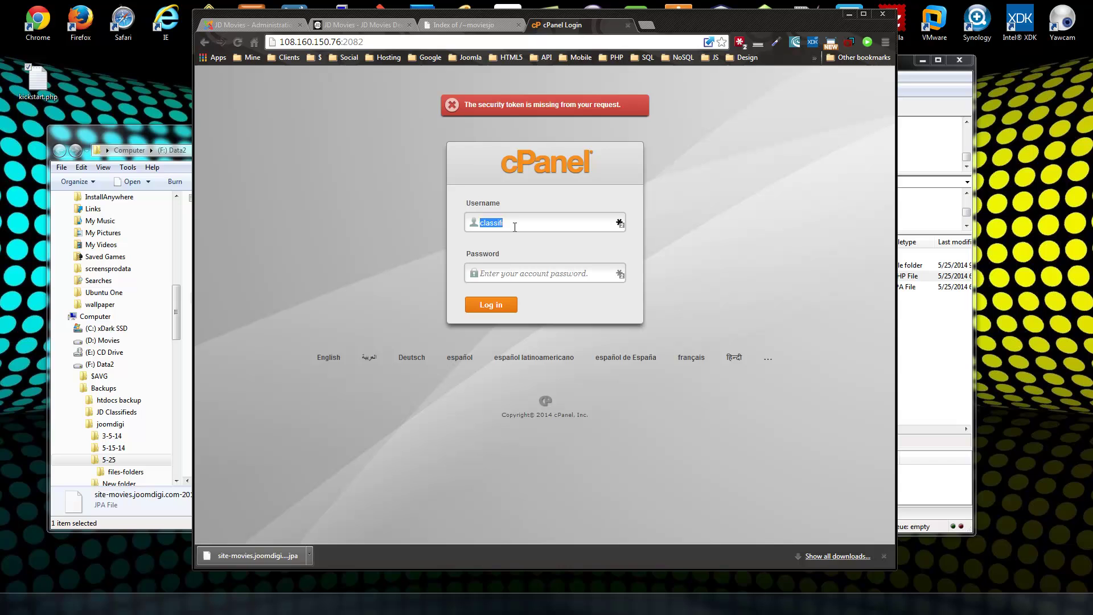
left_click(515, 228)
double_click(488, 223)
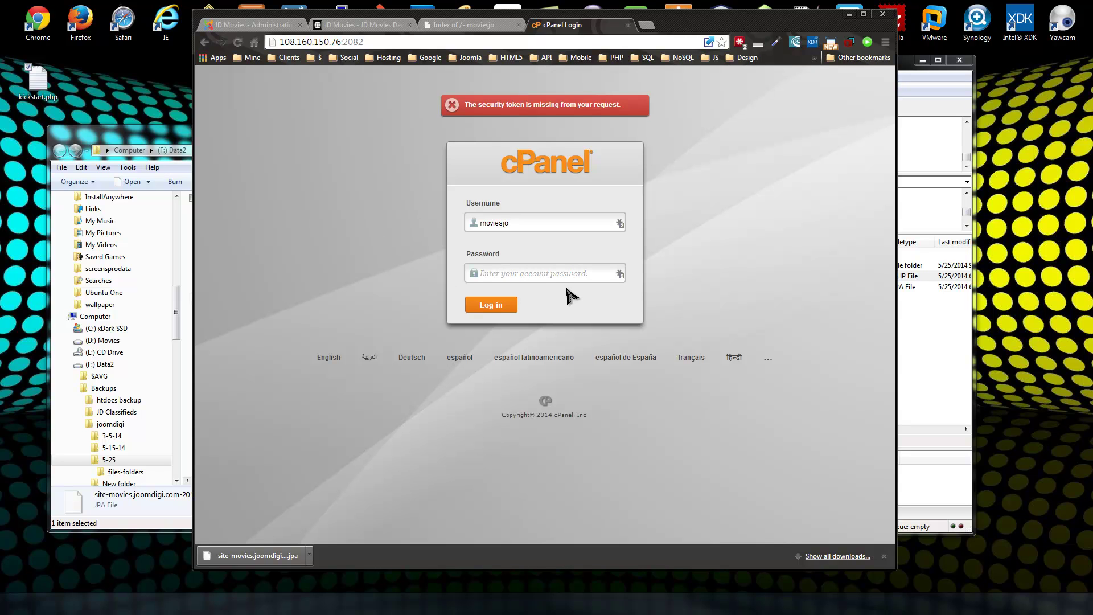
type("••")
key("Return")
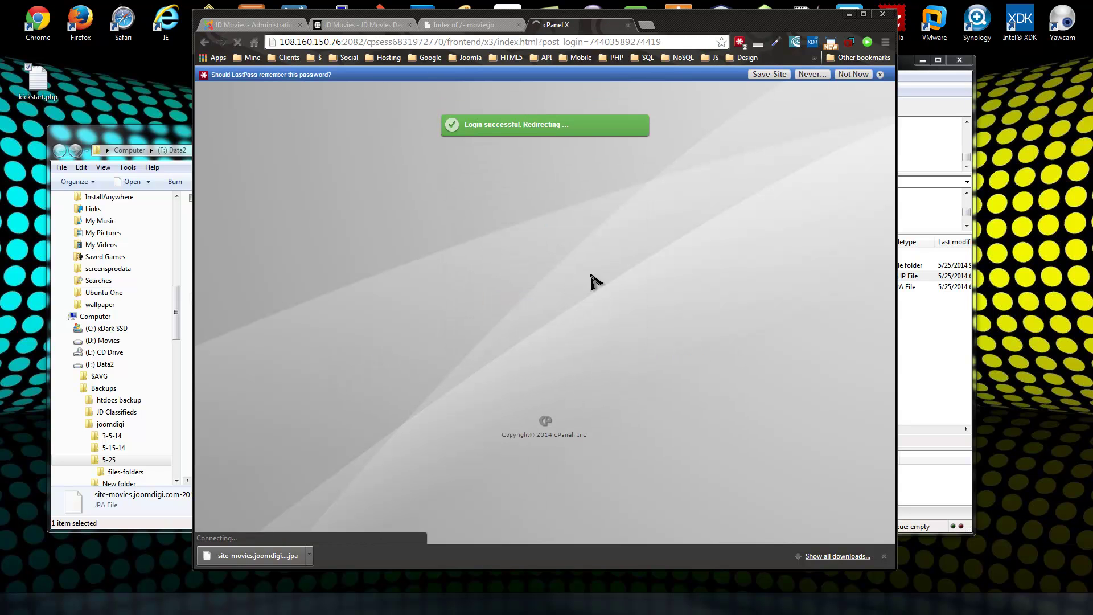
Open the MySQL Database Wizard from the Databases section.
scroll(749, 285, "down", 5)
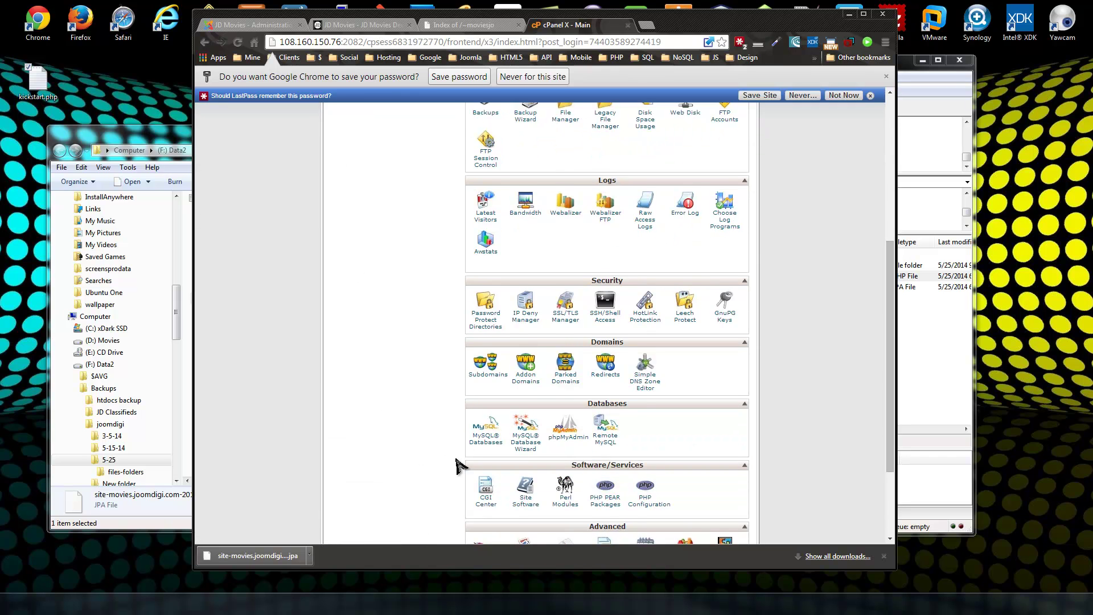
scroll(310, 373, "down", 1)
left_click(527, 383)
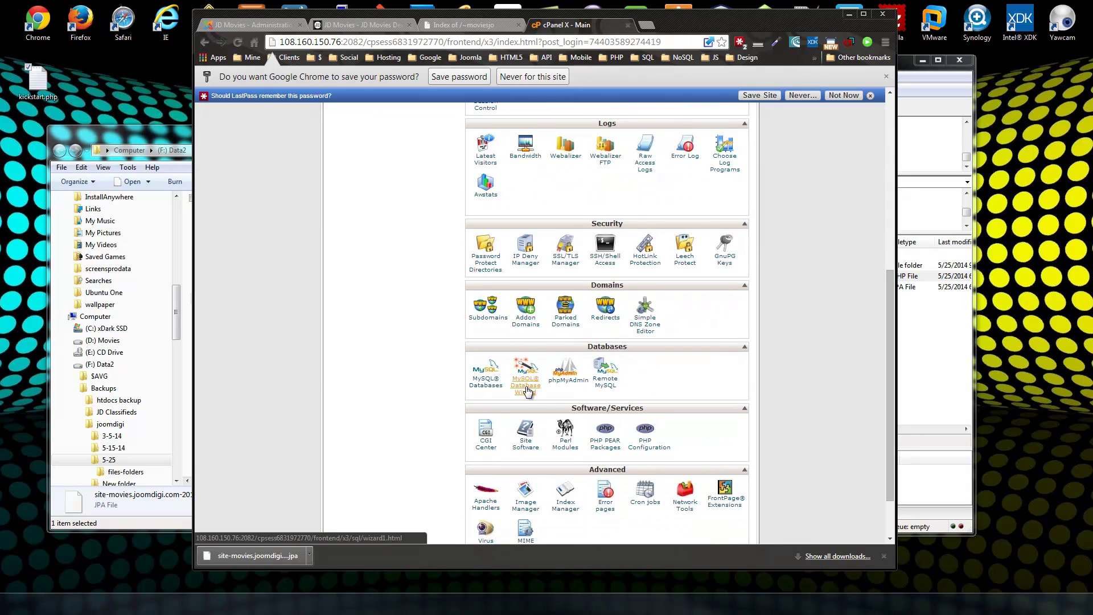
Create the jdmov MySQL database in the wizard.
left_click(476, 275)
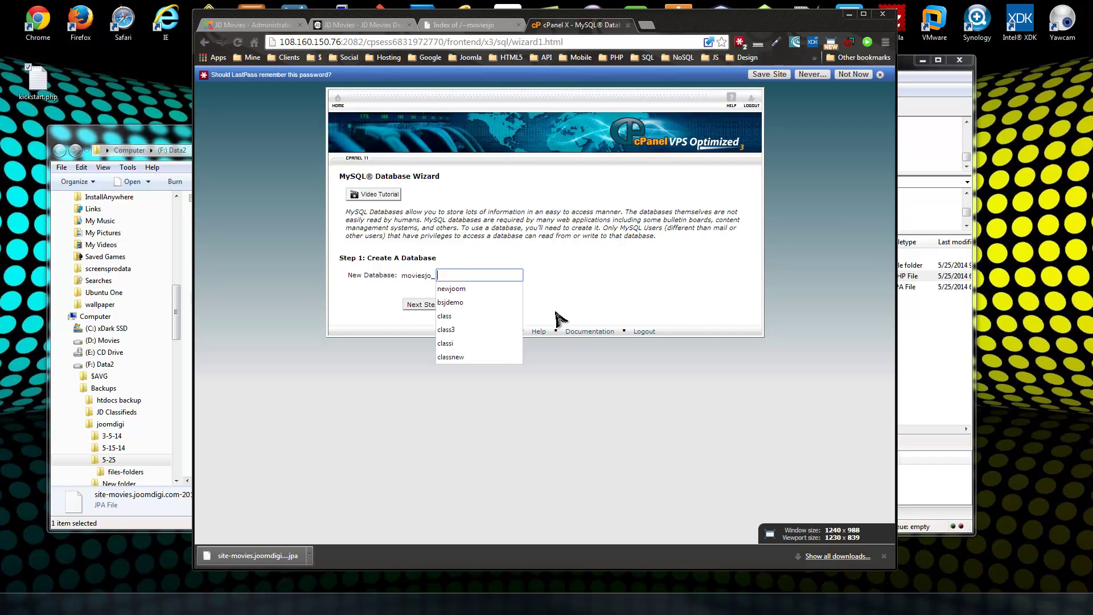
left_click(627, 285)
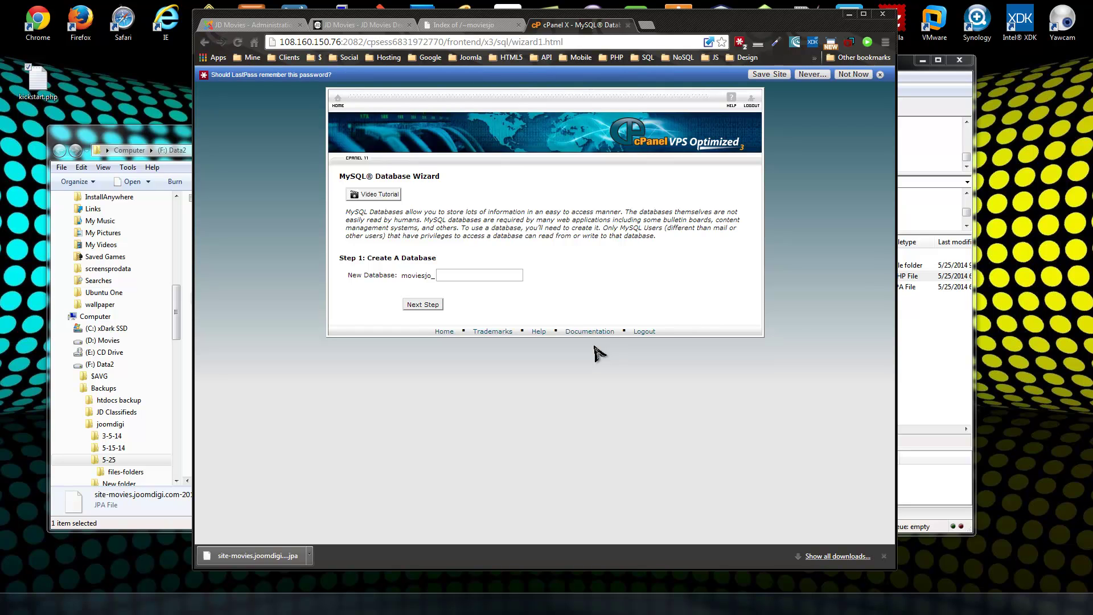
left_click(458, 274)
type("jdmov")
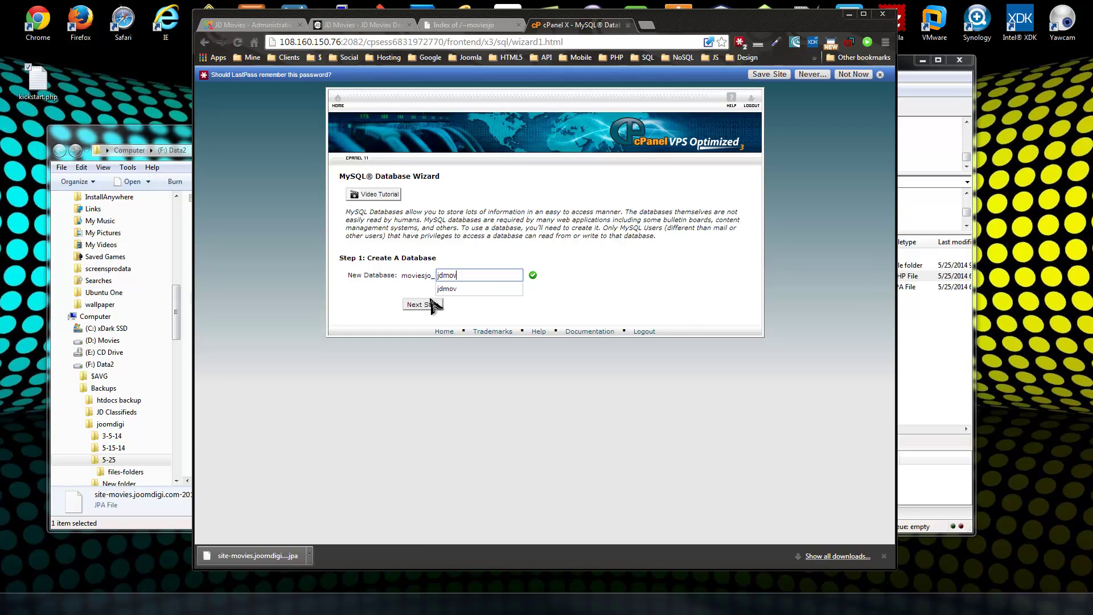
left_click(425, 304)
Create database user jdmov with a password and grant it ALL PRIVILEGES on the database.
double_click(481, 230)
type("jdmov")
key("Tab")
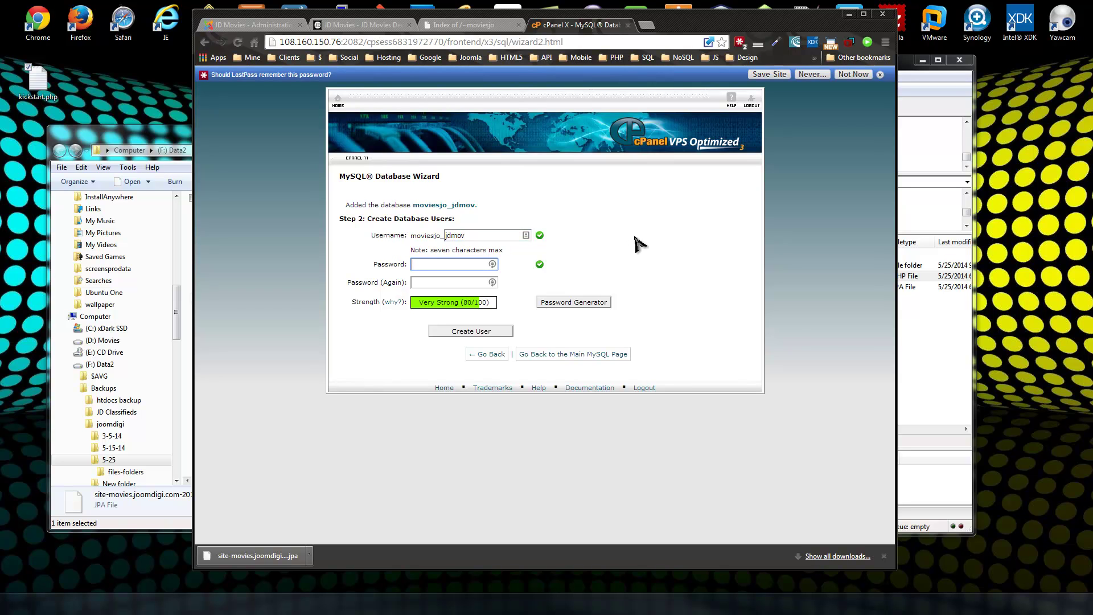
type("•••••")
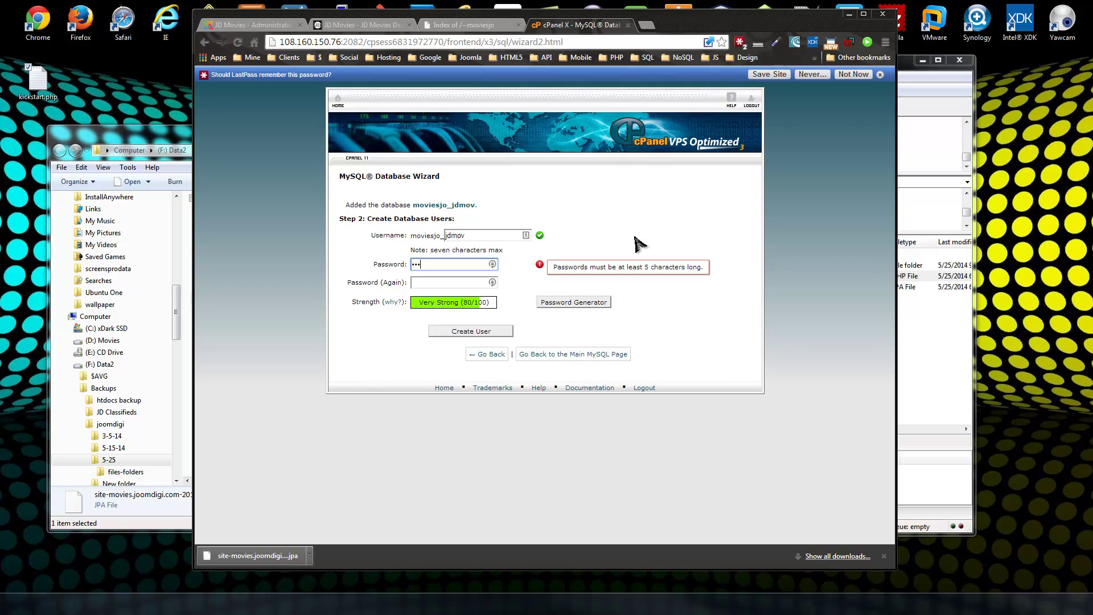
type("••")
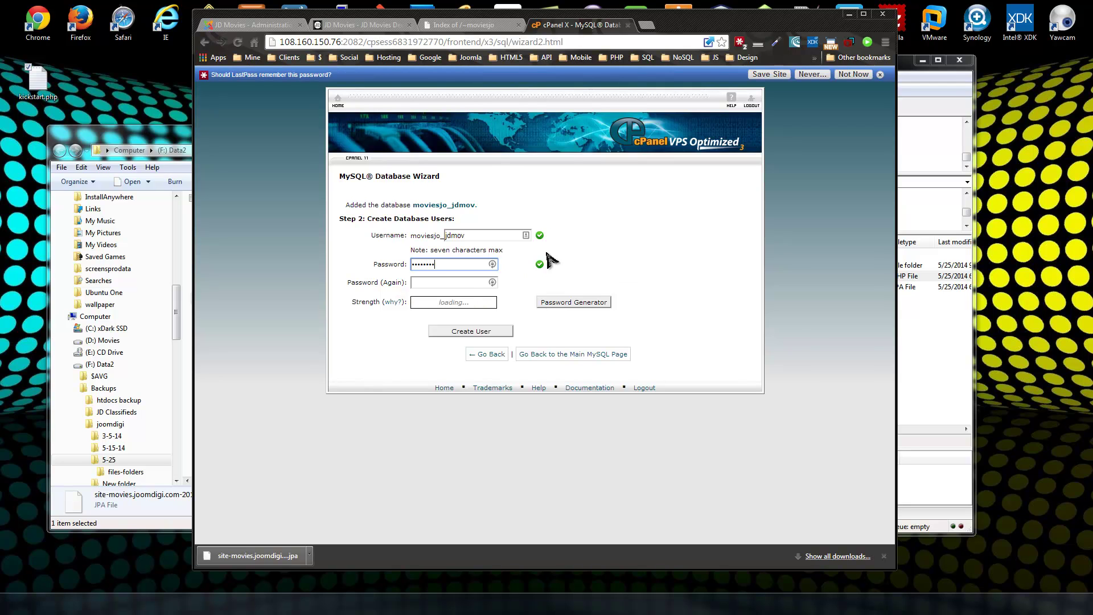
left_click(472, 281)
type("•••")
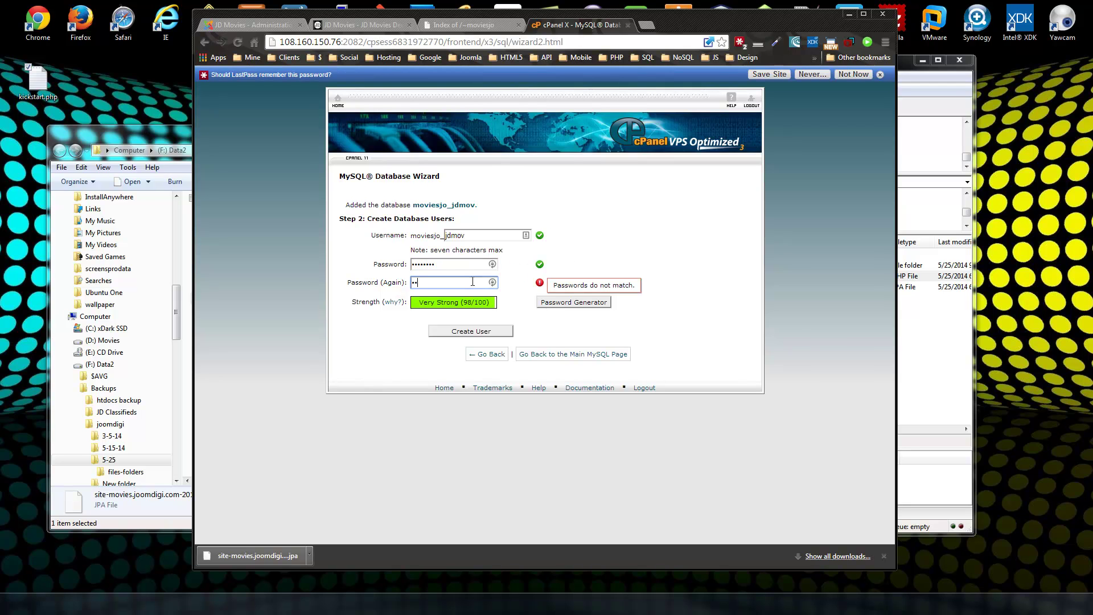
type("•••••")
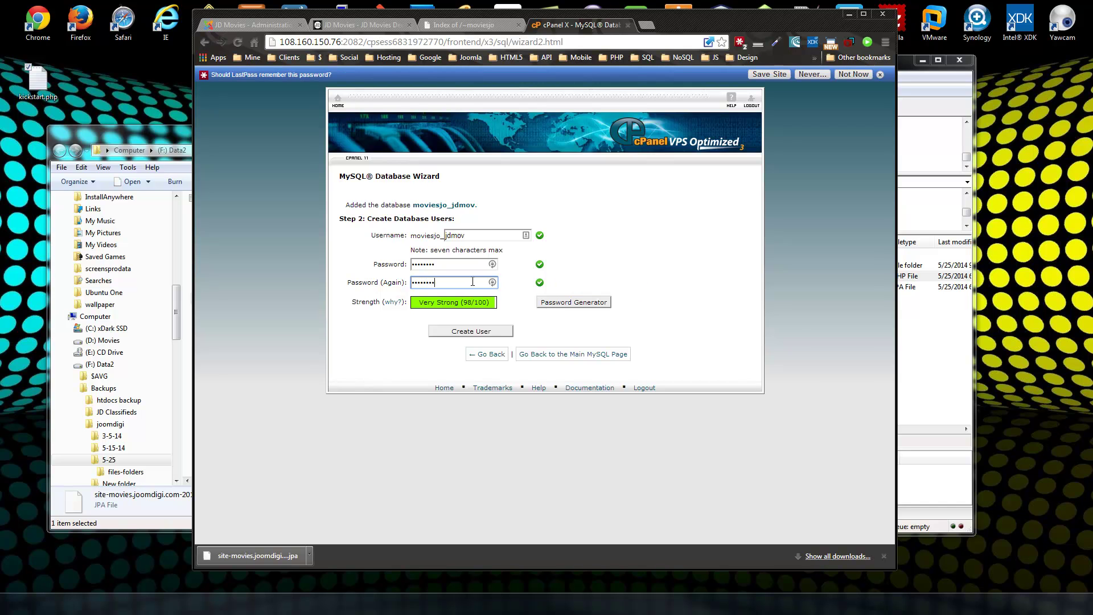
left_click(468, 332)
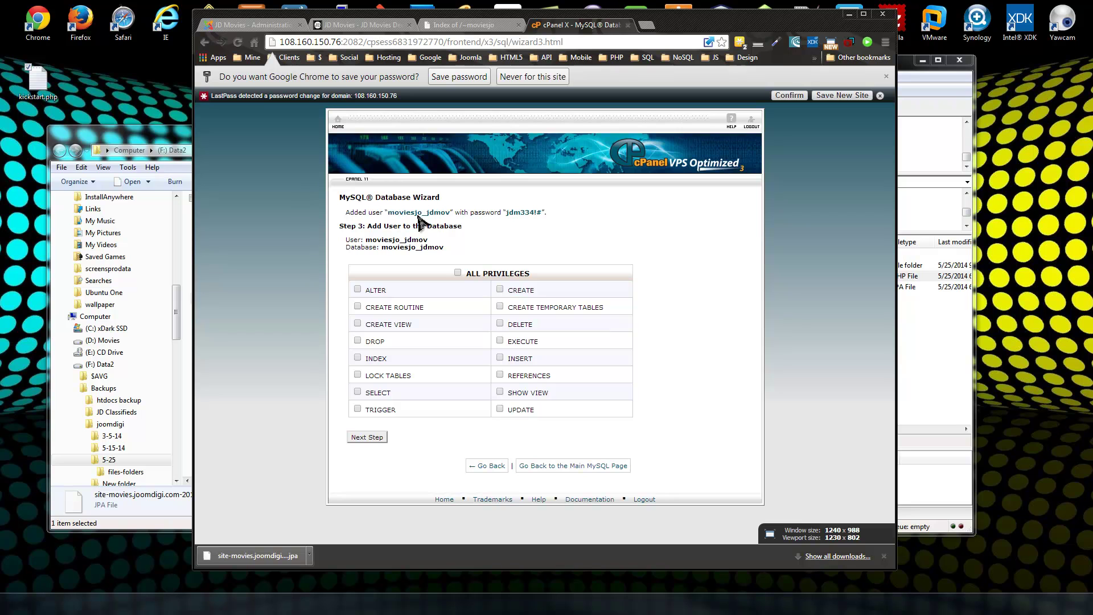
left_click(459, 274)
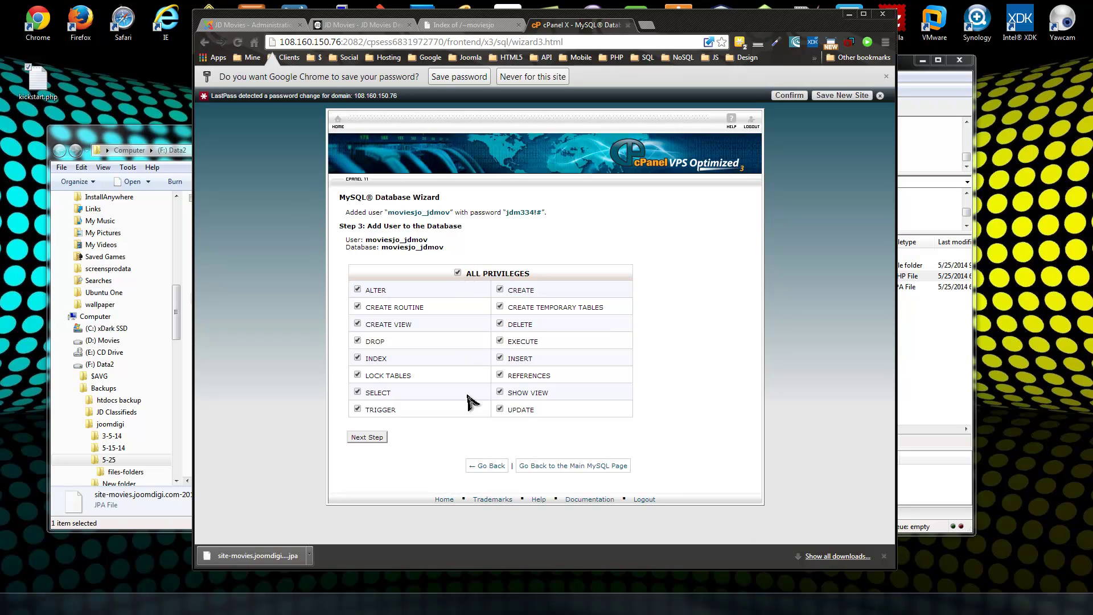
left_click(380, 439)
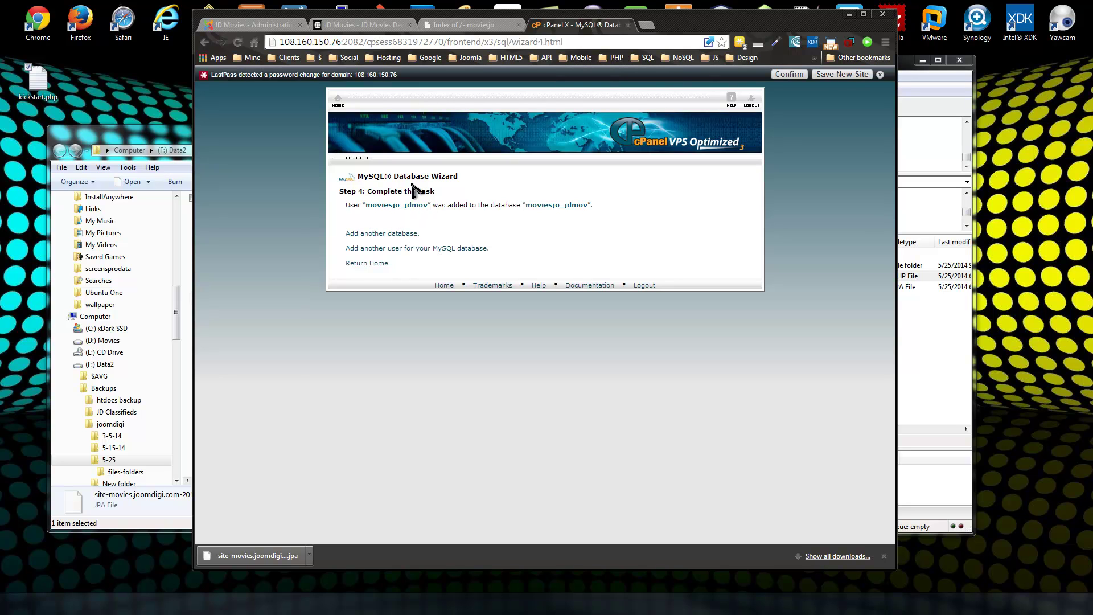
Load kickstart.php on the new site's URL and dismiss its information message.
left_click(463, 28)
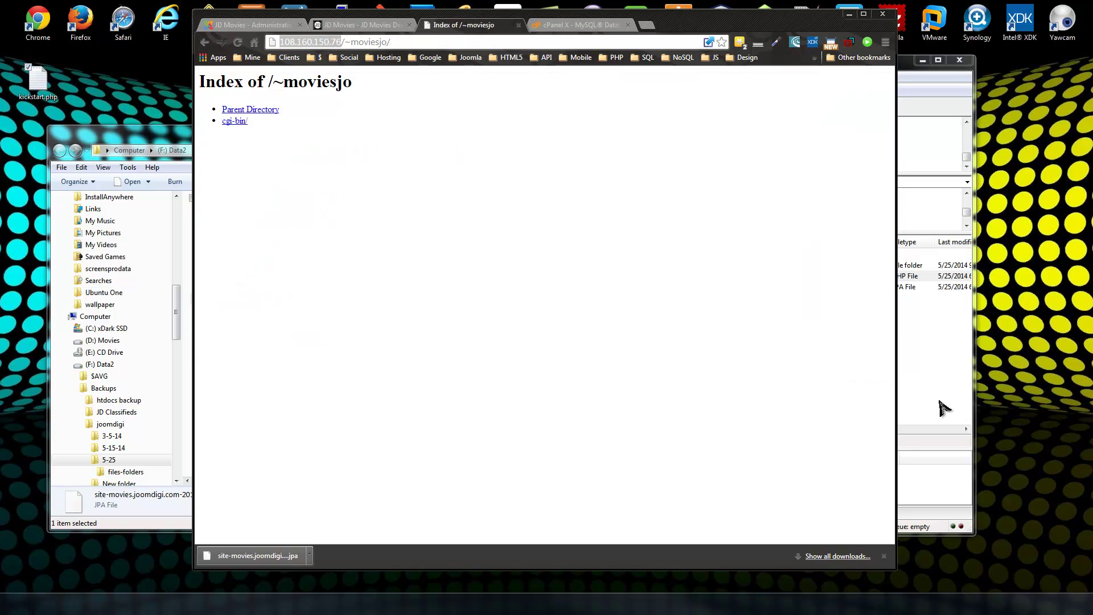
left_click(396, 41)
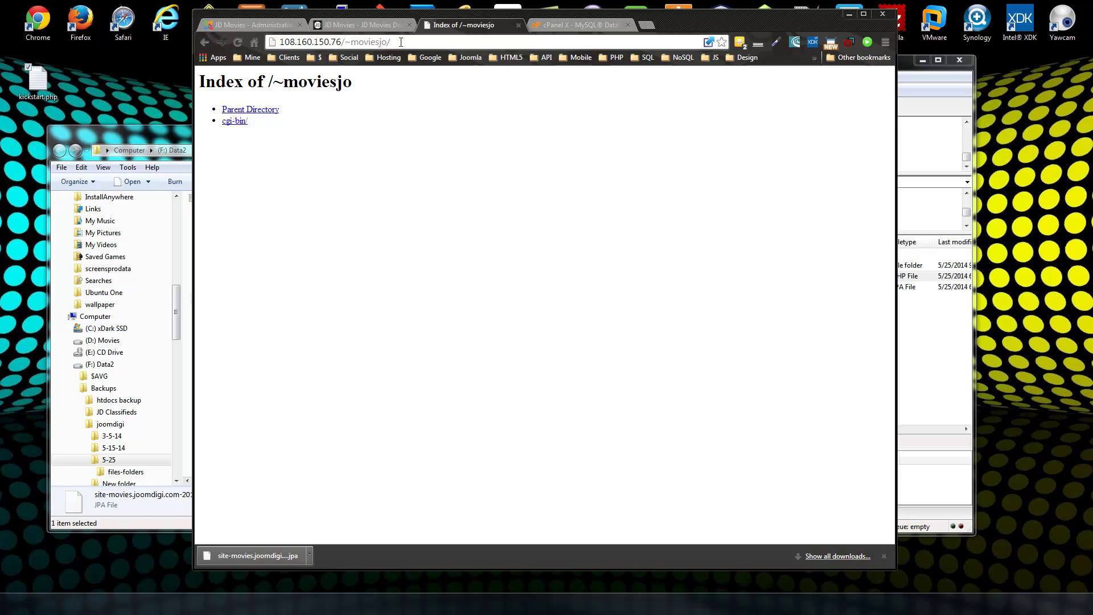
type("kickstart")
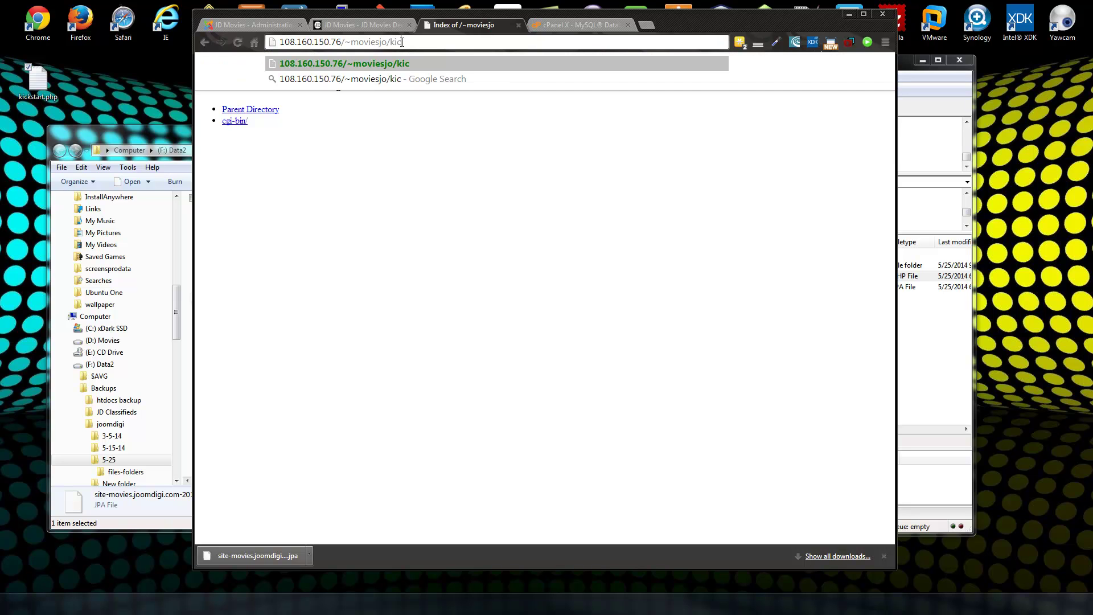
type(".php")
key("Return")
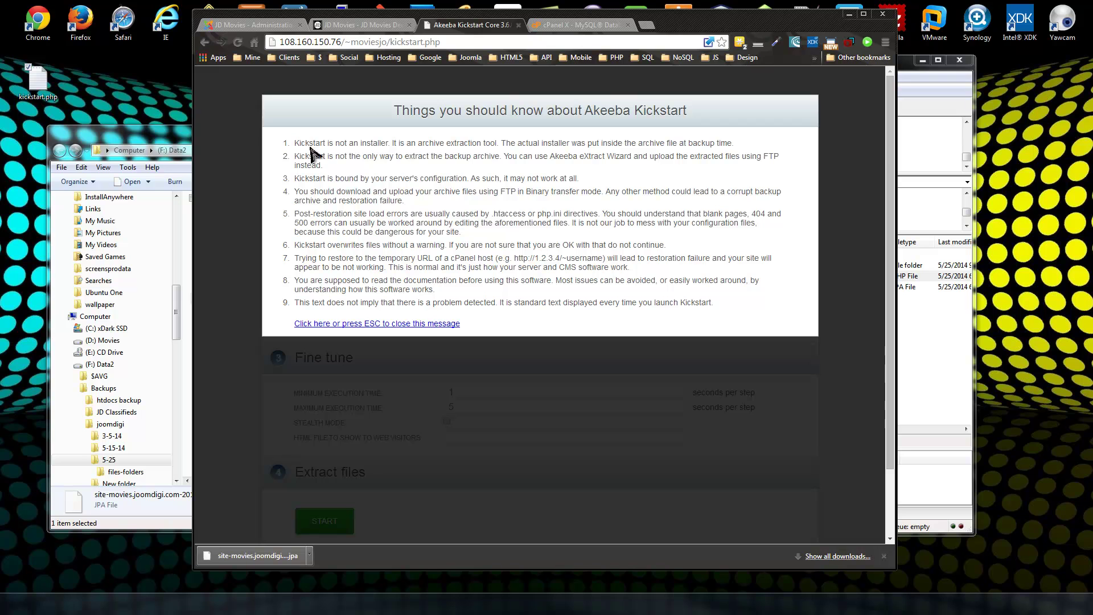
left_click_drag(305, 143, 555, 405)
left_click(592, 442)
left_click(311, 324)
Choose the site-movies backup archive and start its extraction.
scroll(271, 147, "down", 1)
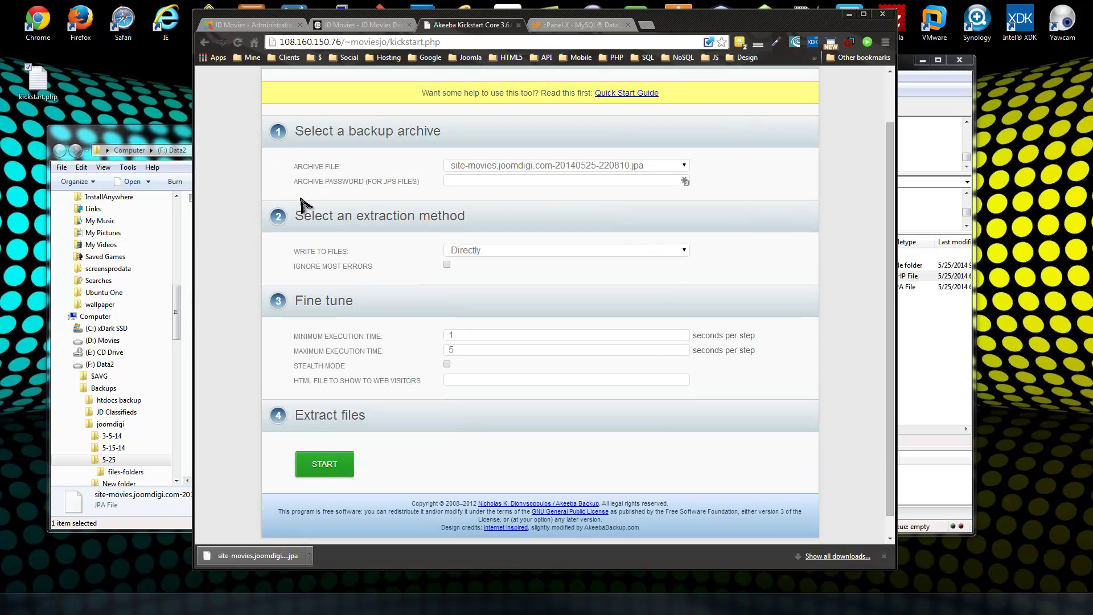
left_click(684, 166)
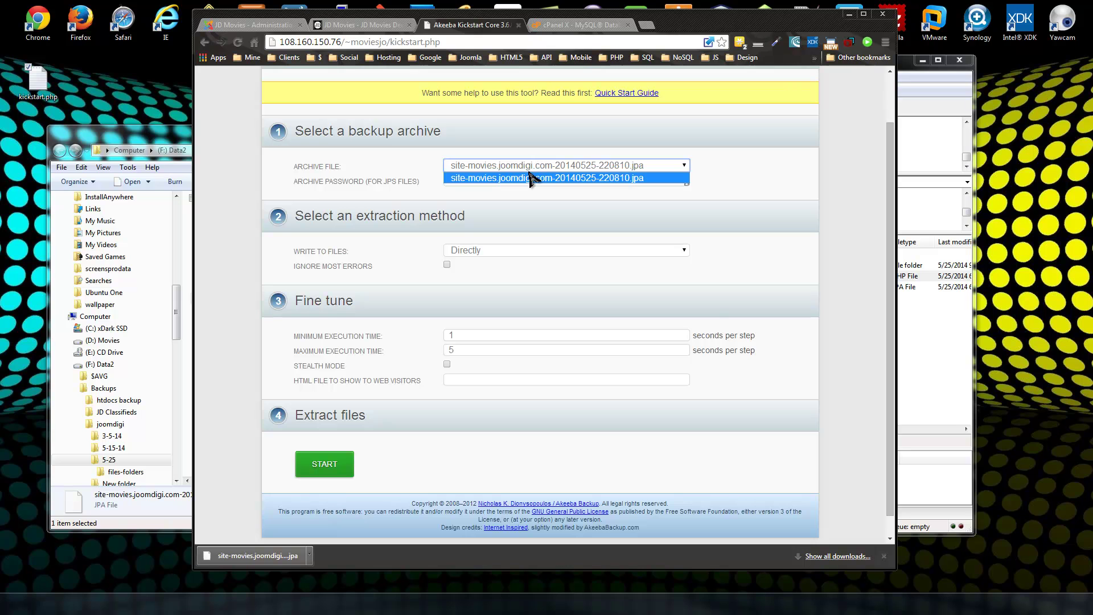
left_click(796, 205)
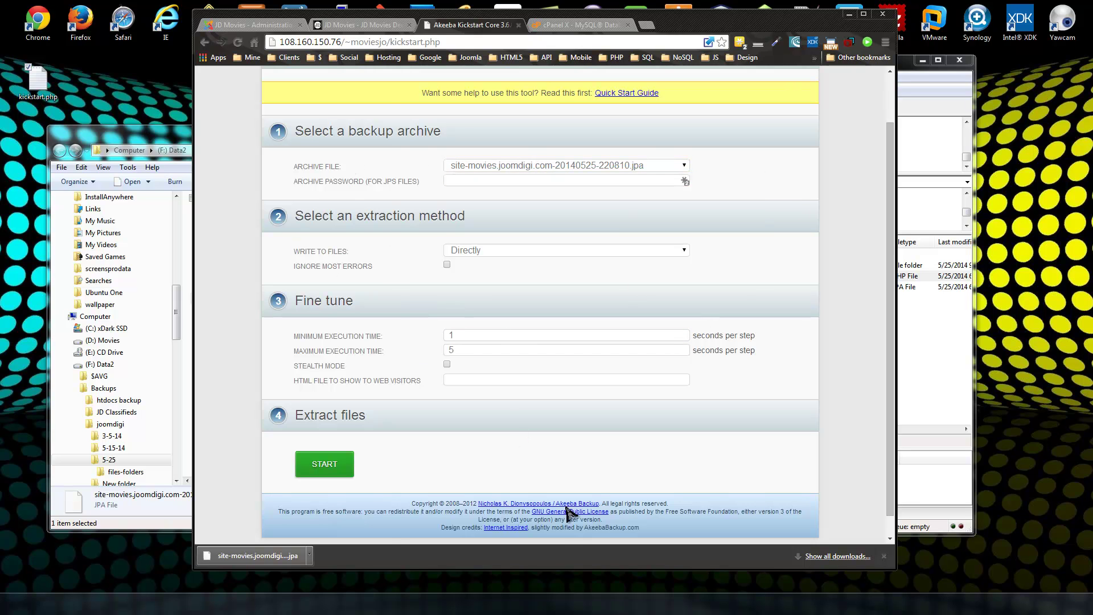
left_click(317, 467)
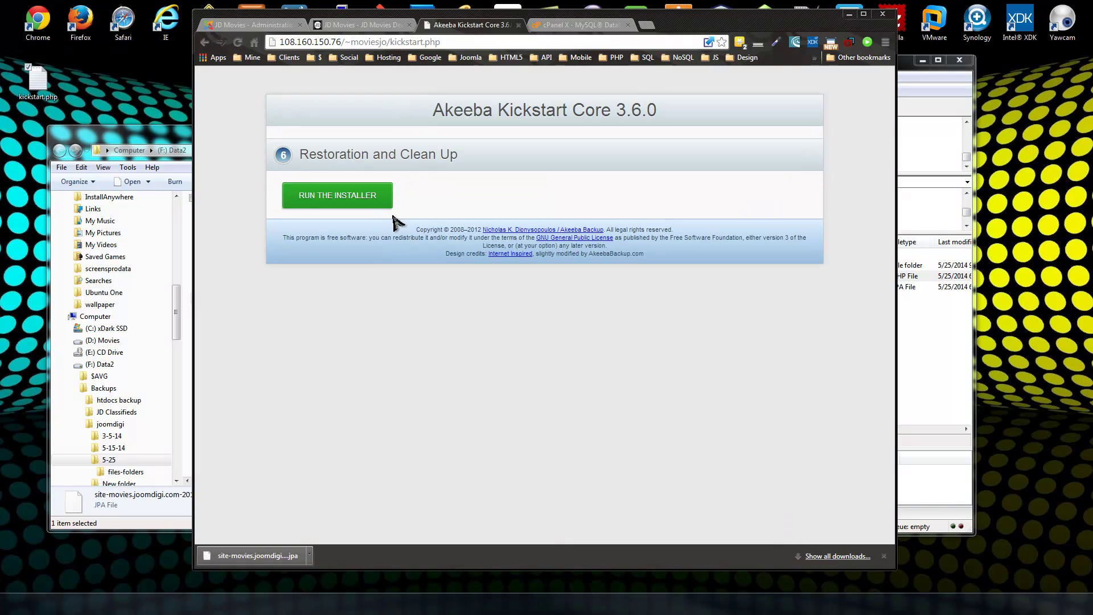
Launch the ANGIE installer, review its passing pre-installation checks, and continue to database restoration.
left_click(323, 198)
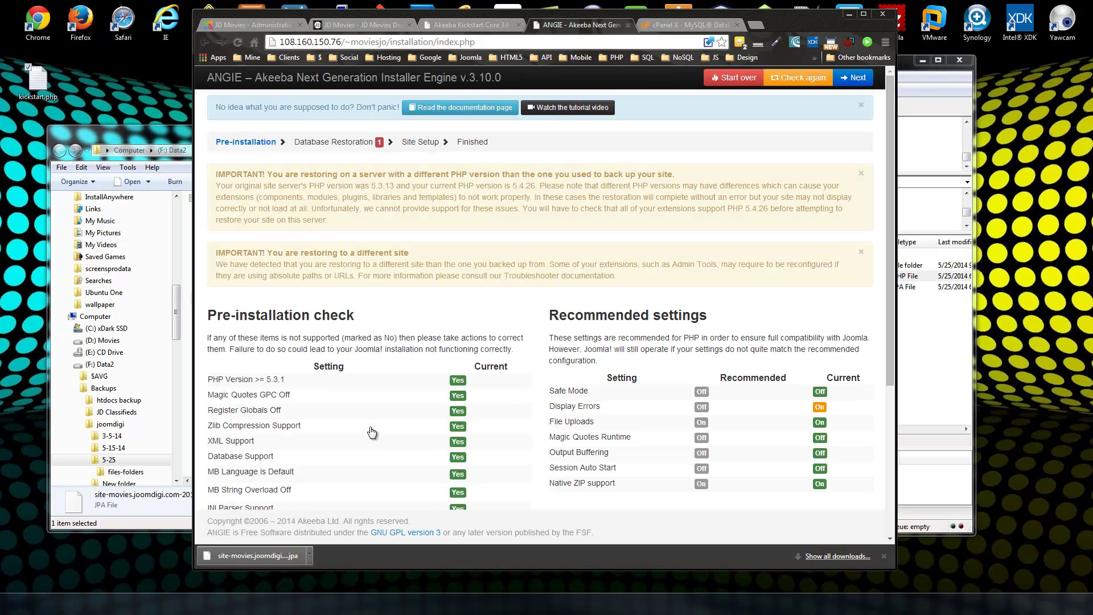
scroll(371, 433, "down", 1)
scroll(371, 433, "down", 3)
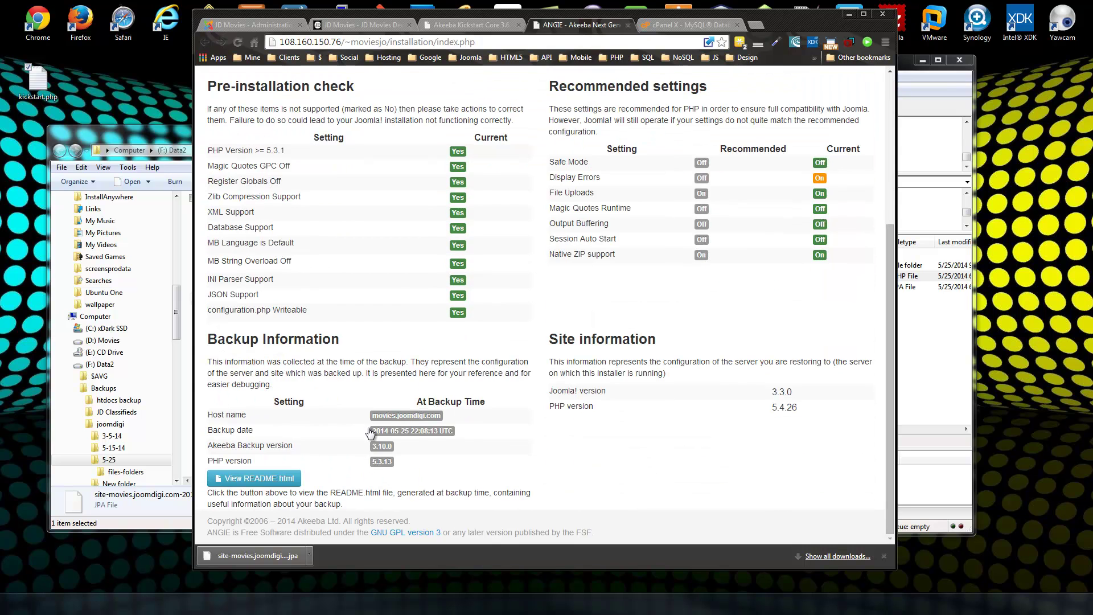
scroll(370, 434, "up", 3)
scroll(370, 434, "down", 2)
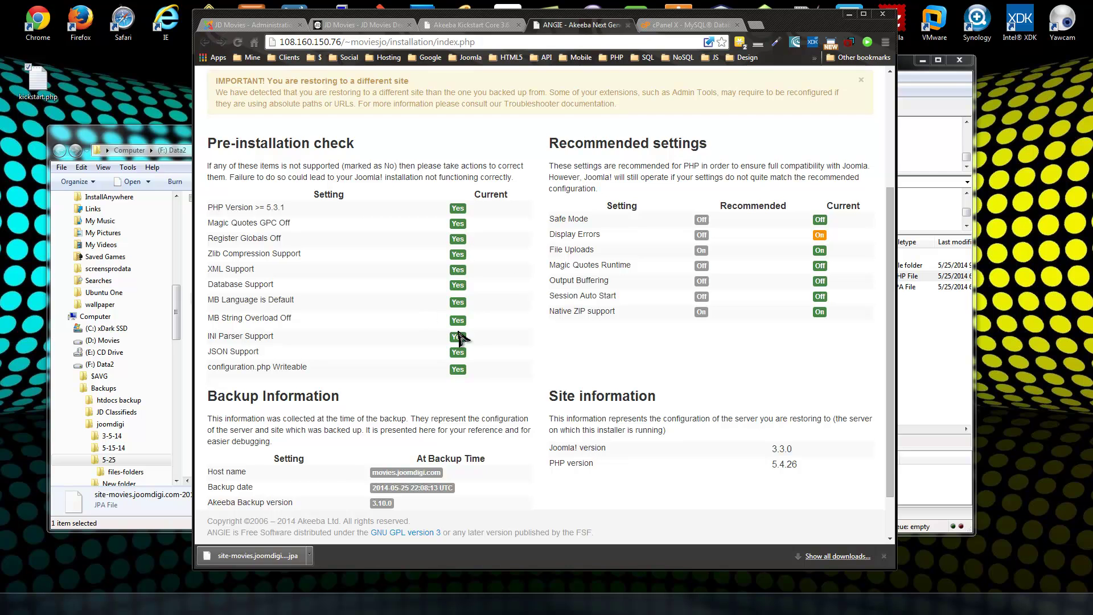
scroll(732, 407, "up", 3)
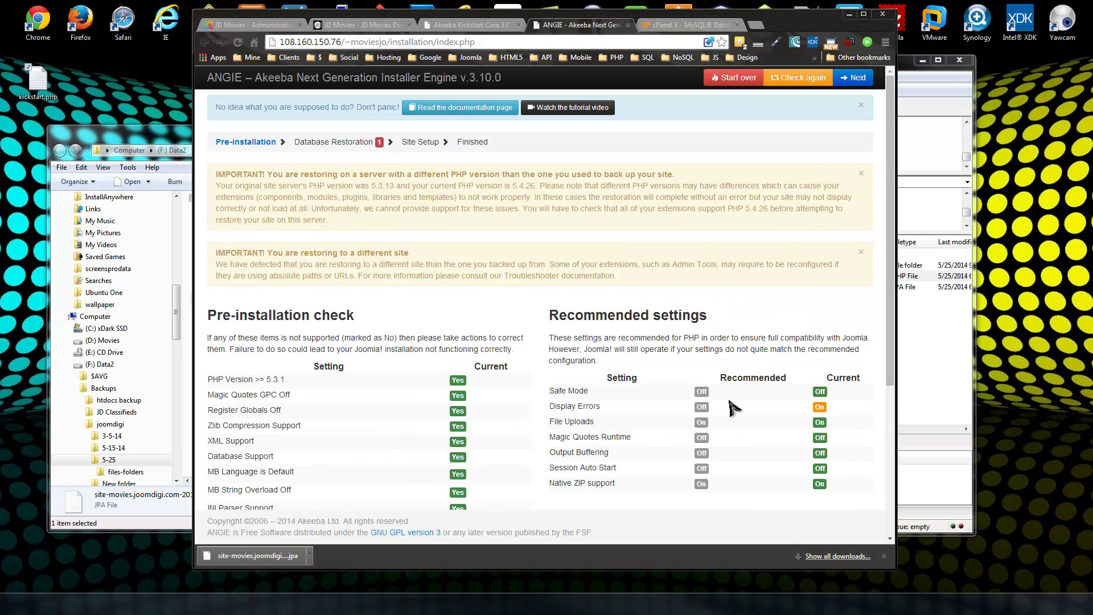
left_click(852, 79)
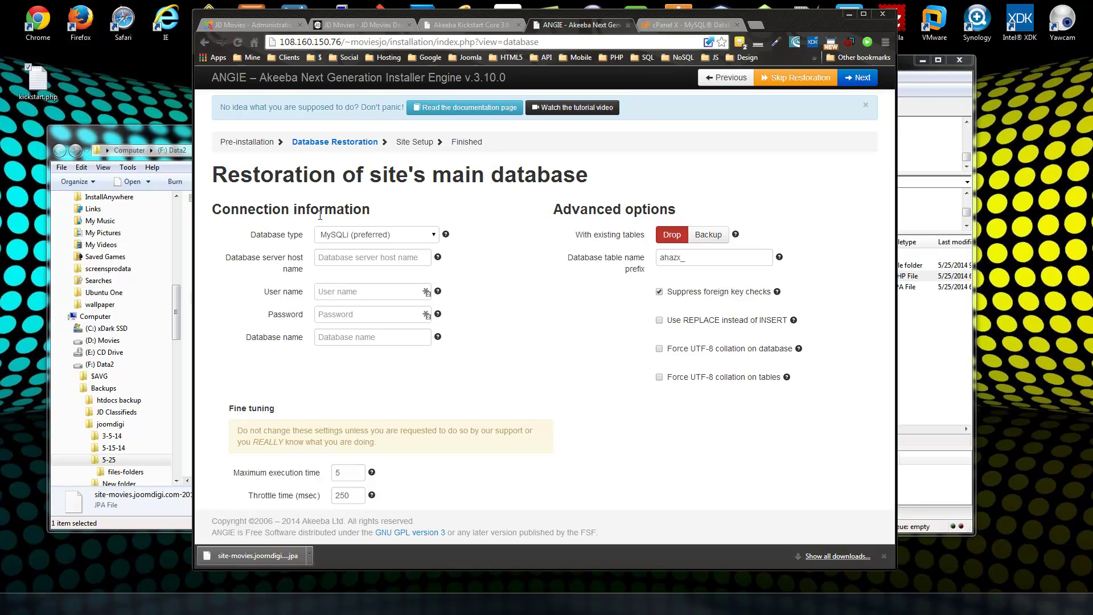
Copy the new database user name from the cPanel wizard tab.
left_click(687, 25)
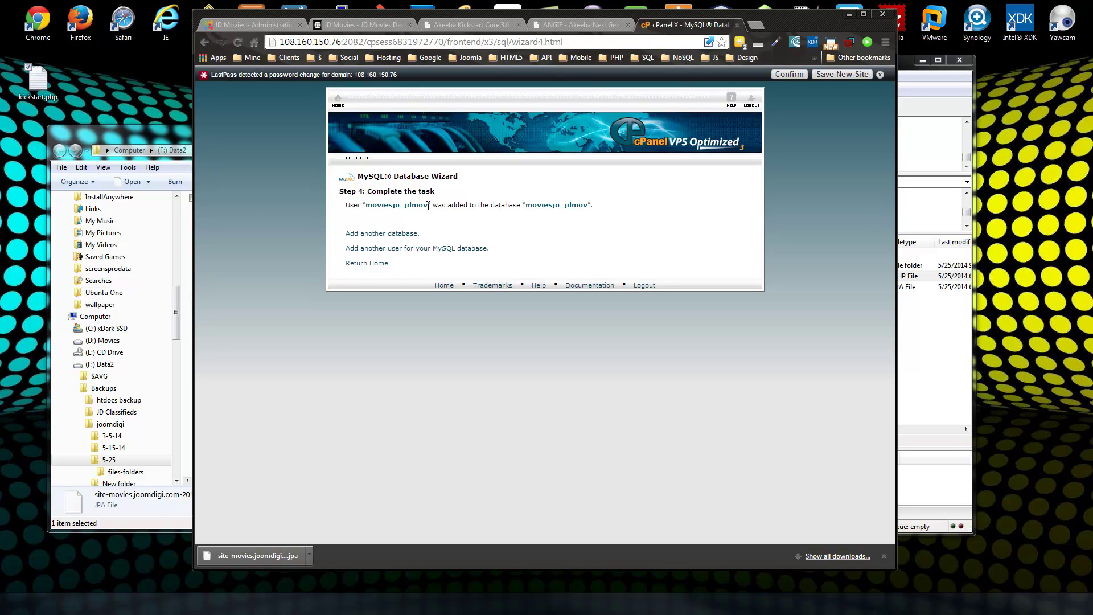
right_click(377, 203)
left_click(401, 214)
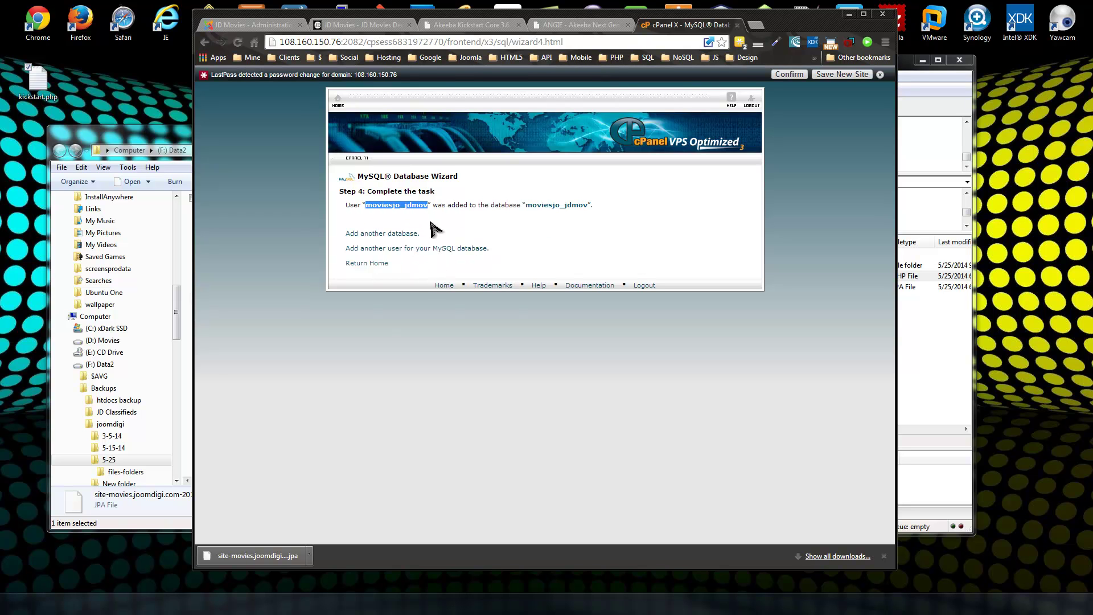
left_click(581, 25)
Fill in host localhost, the database user, database name and password, then restore the database.
left_click(331, 263)
type("localhost")
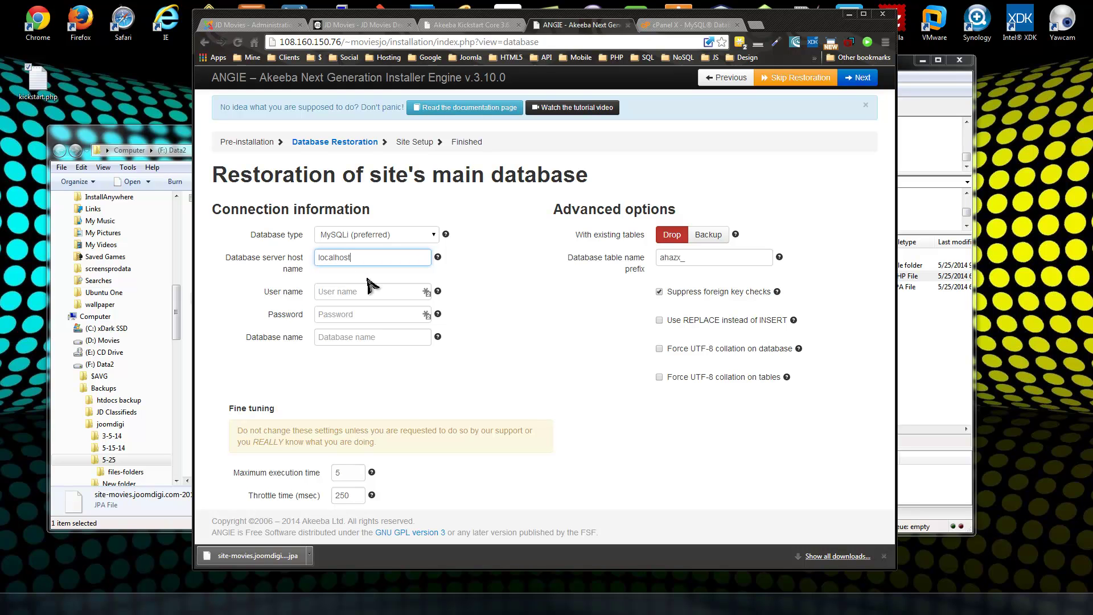
left_click(396, 291)
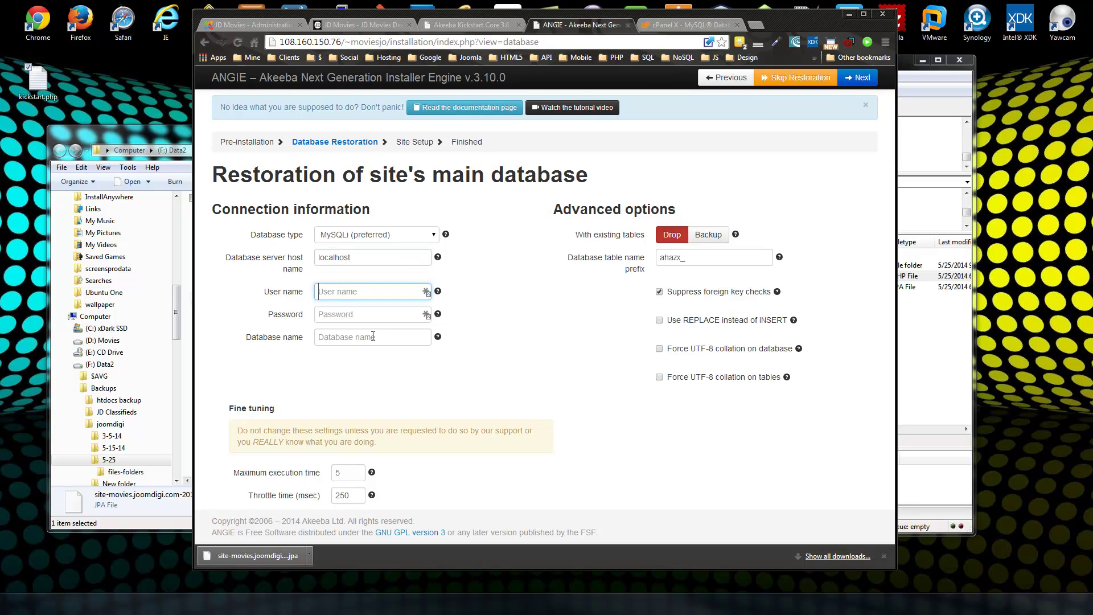
key("ctrl+v")
left_click(371, 337)
key("ctrl+v")
left_click(362, 320)
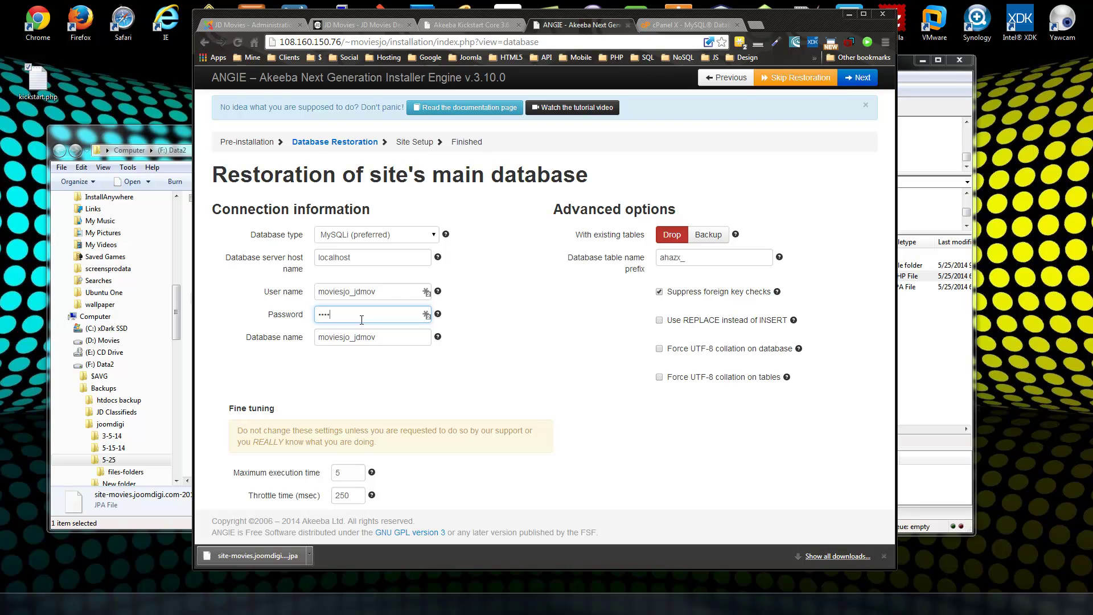
left_click(524, 398)
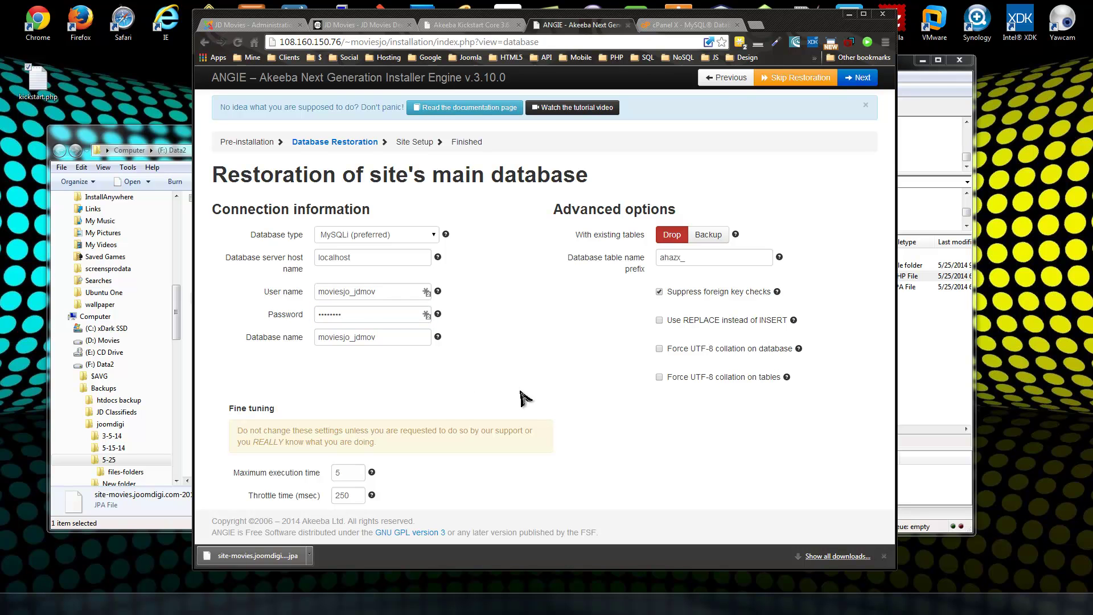
left_click(868, 78)
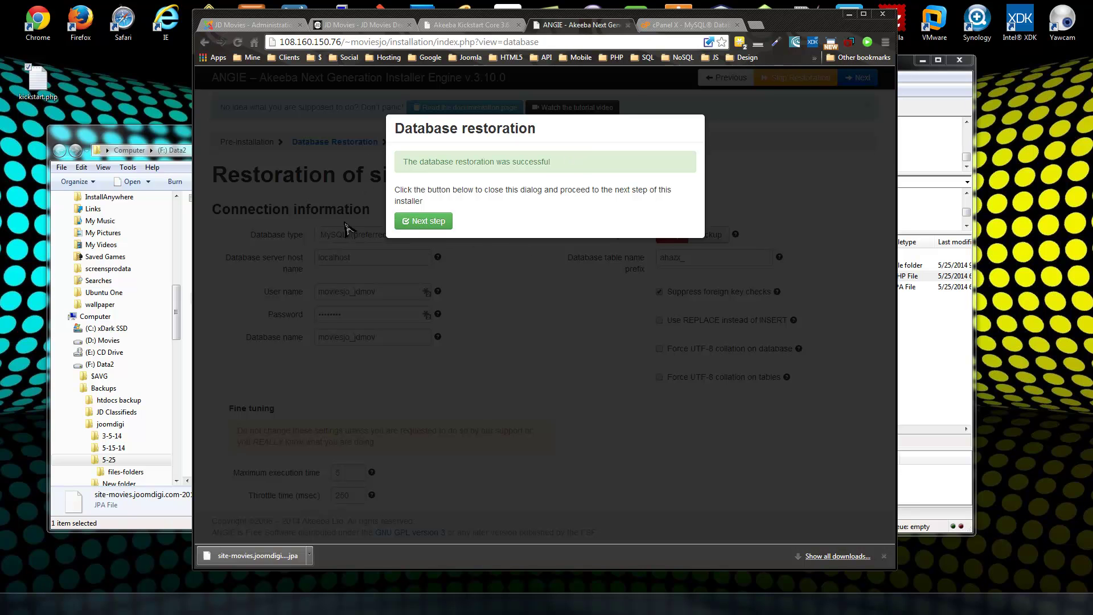
Accept ANGIE Site Setup with site name 'JD Movies' and the existing site e-mail.
left_click(441, 221)
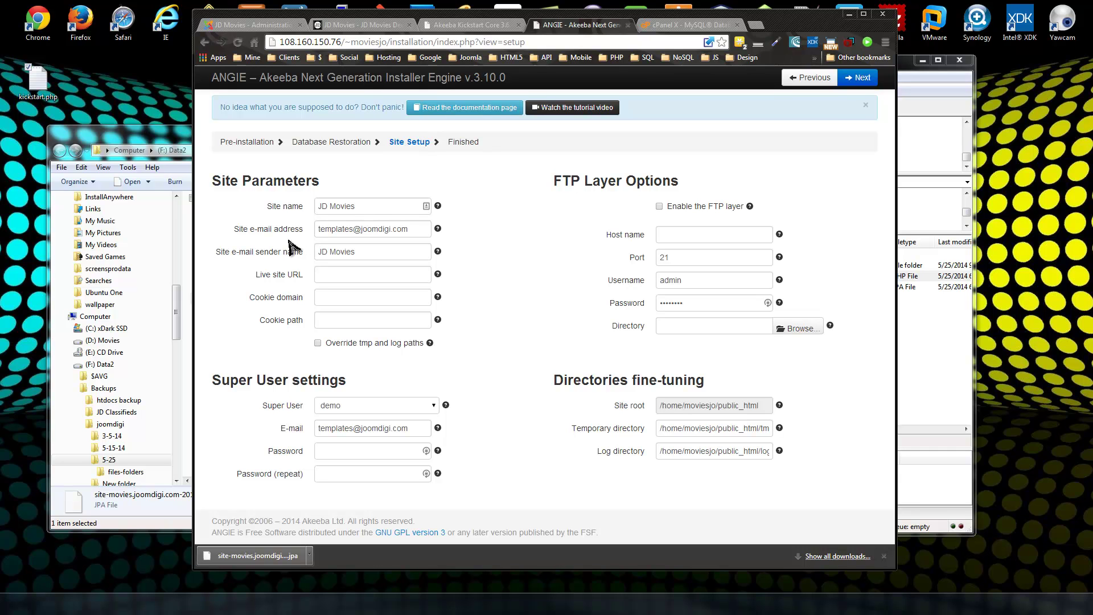
left_click(386, 209)
left_click(392, 228)
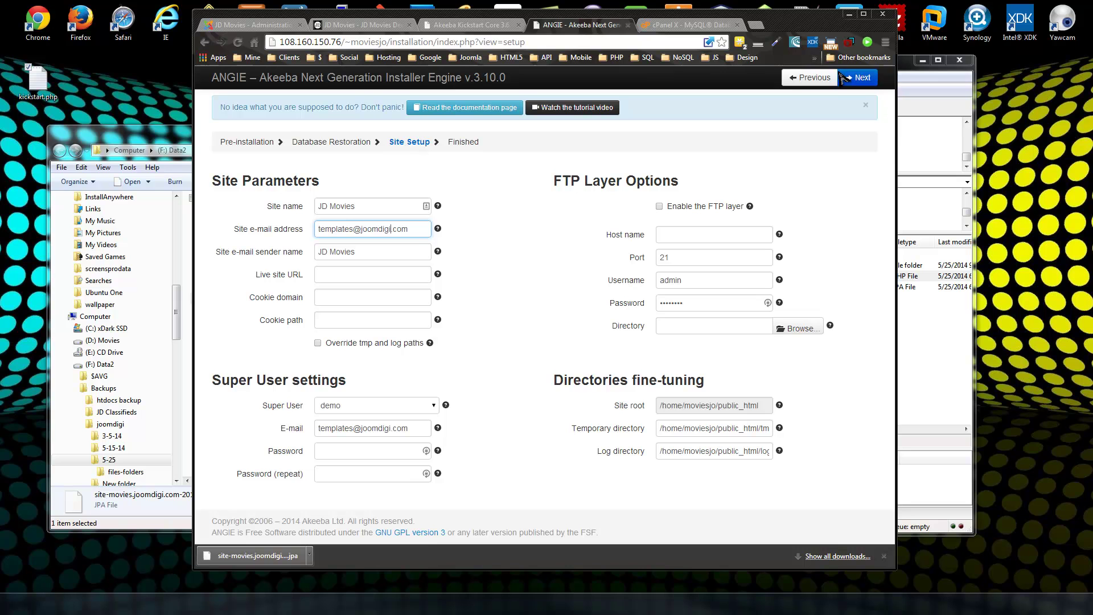
left_click(860, 79)
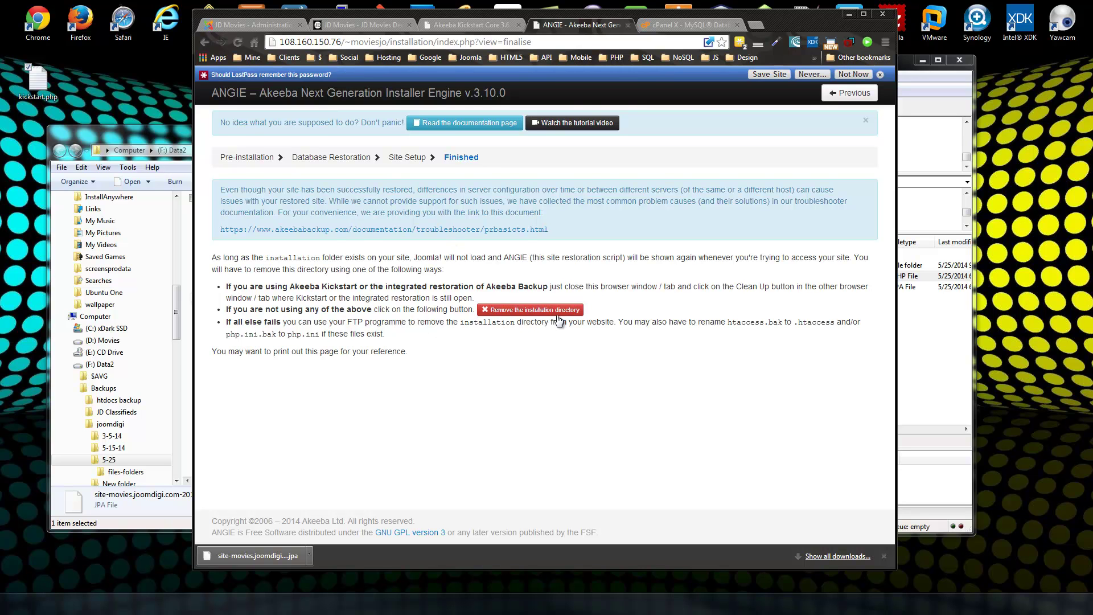
Remove the installation directory and load the restored JD Movies front page.
left_click(518, 312)
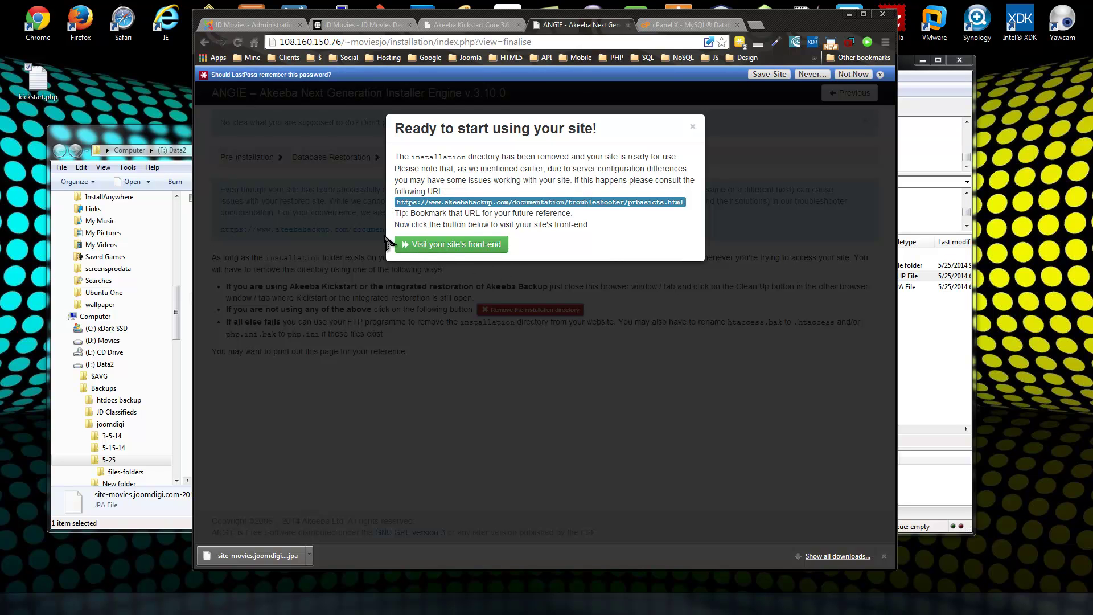
left_click(453, 245)
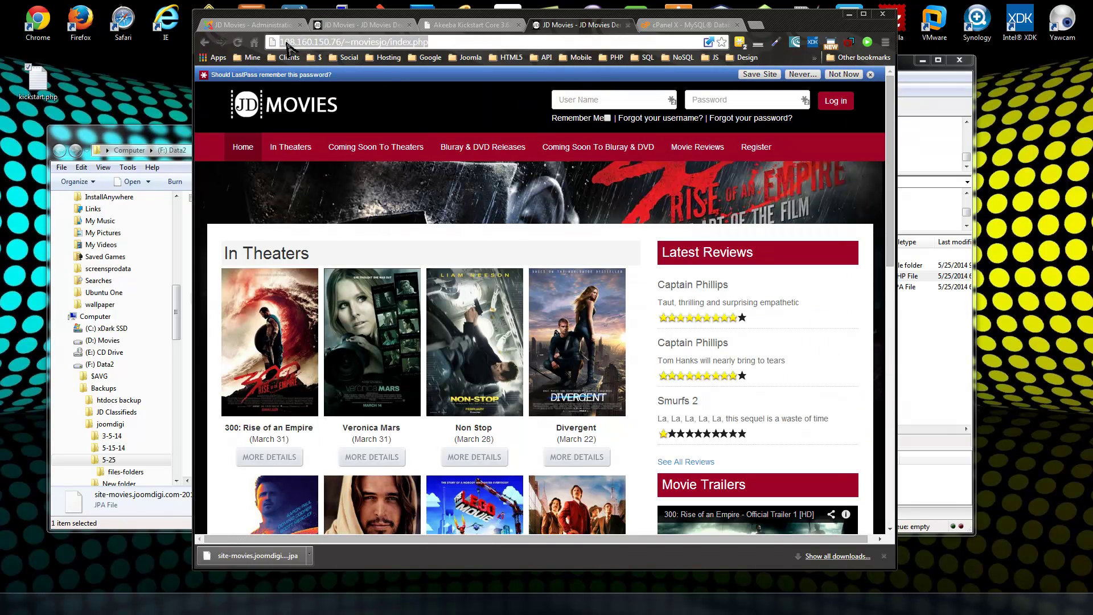
left_click_drag(282, 42, 342, 42)
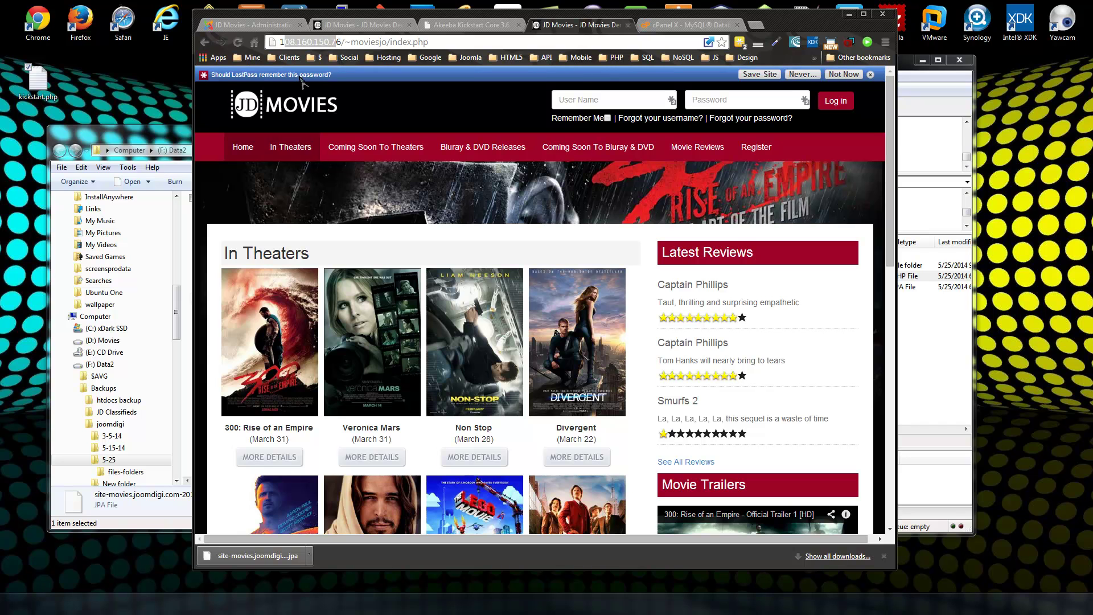
scroll(678, 390, "down", 10)
scroll(632, 359, "up", 10)
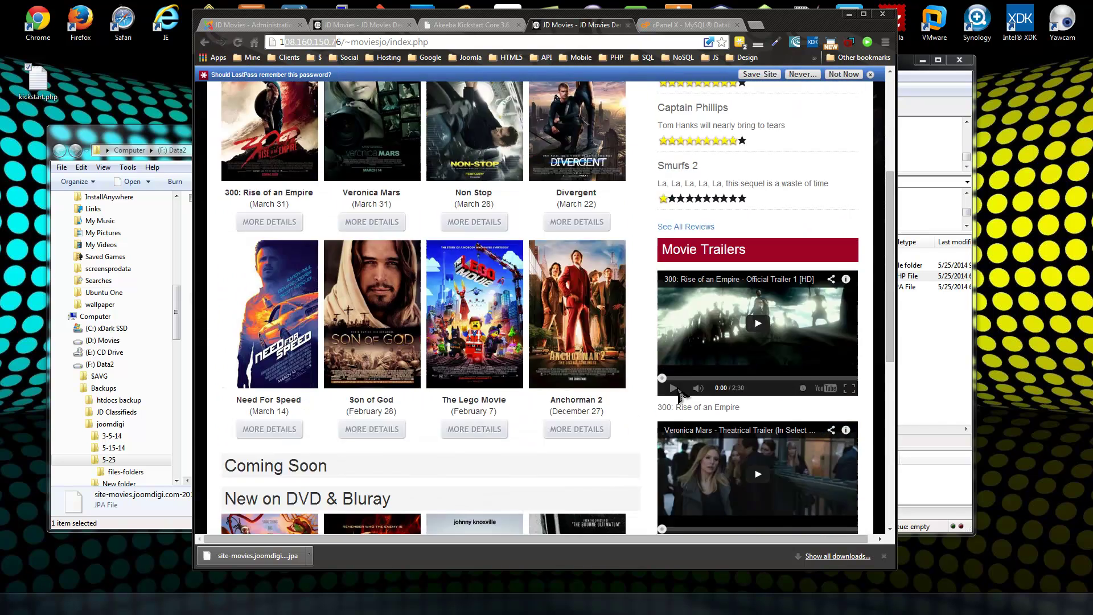
left_click(299, 147)
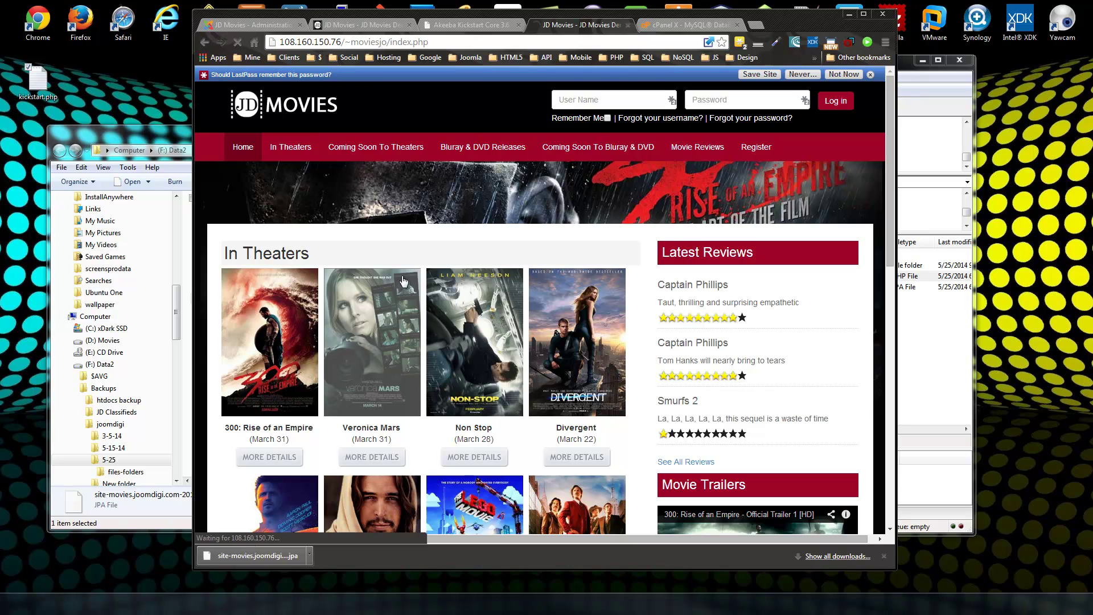
scroll(457, 220, "down", 10)
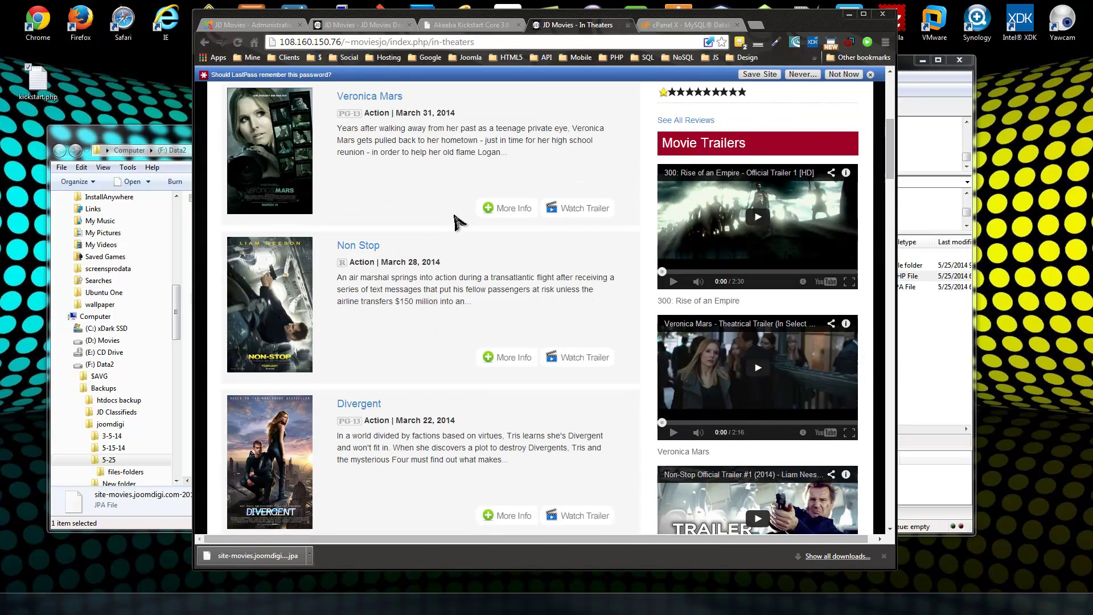
scroll(456, 217, "up", 10)
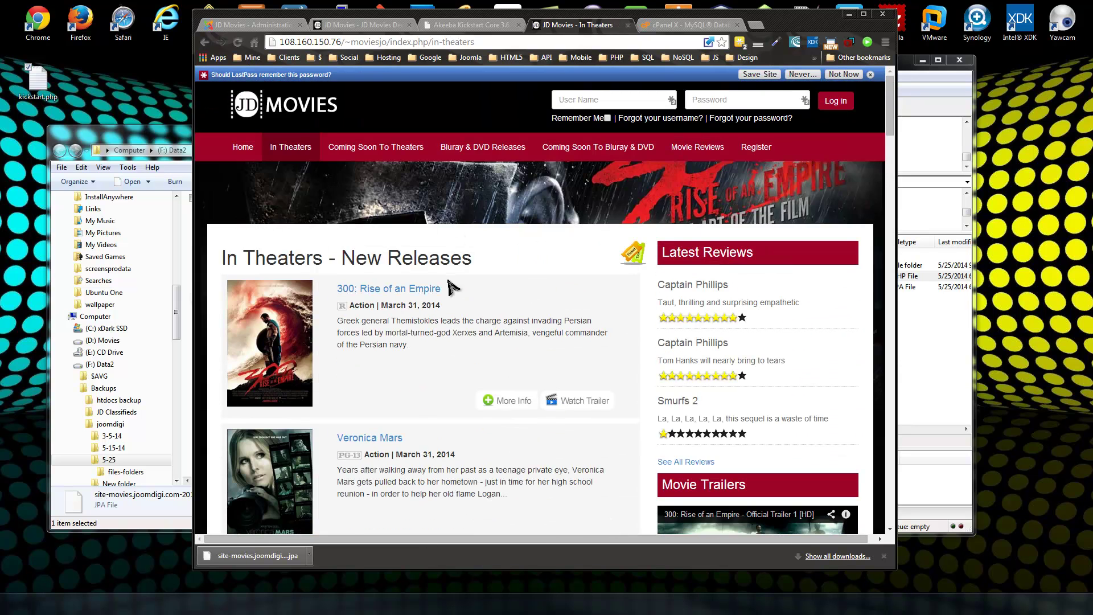
left_click(395, 294)
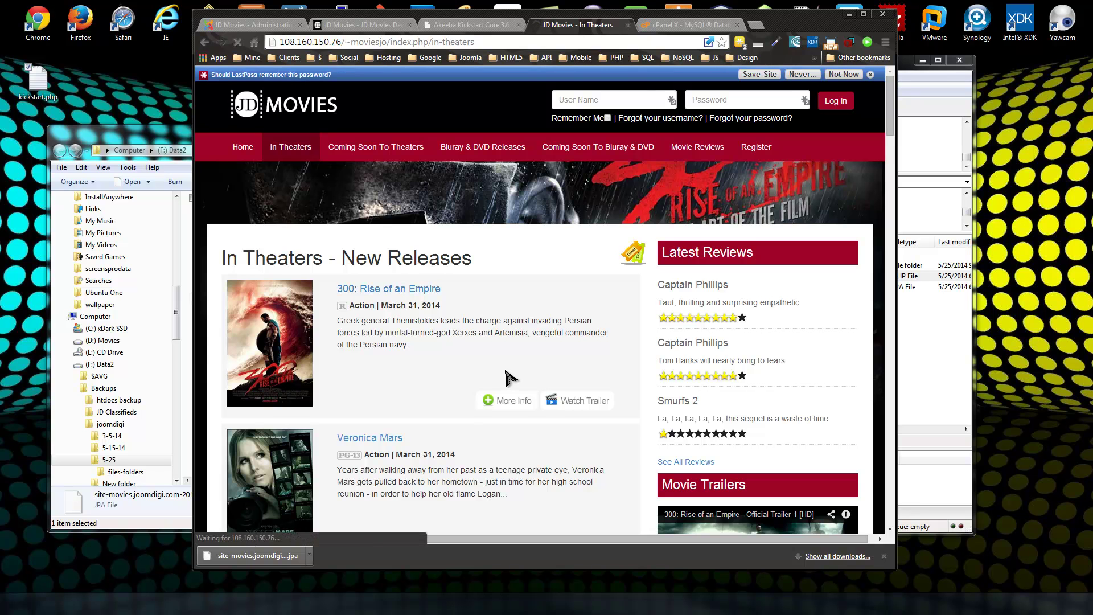
scroll(484, 190, "down", 10)
scroll(479, 191, "up", 10)
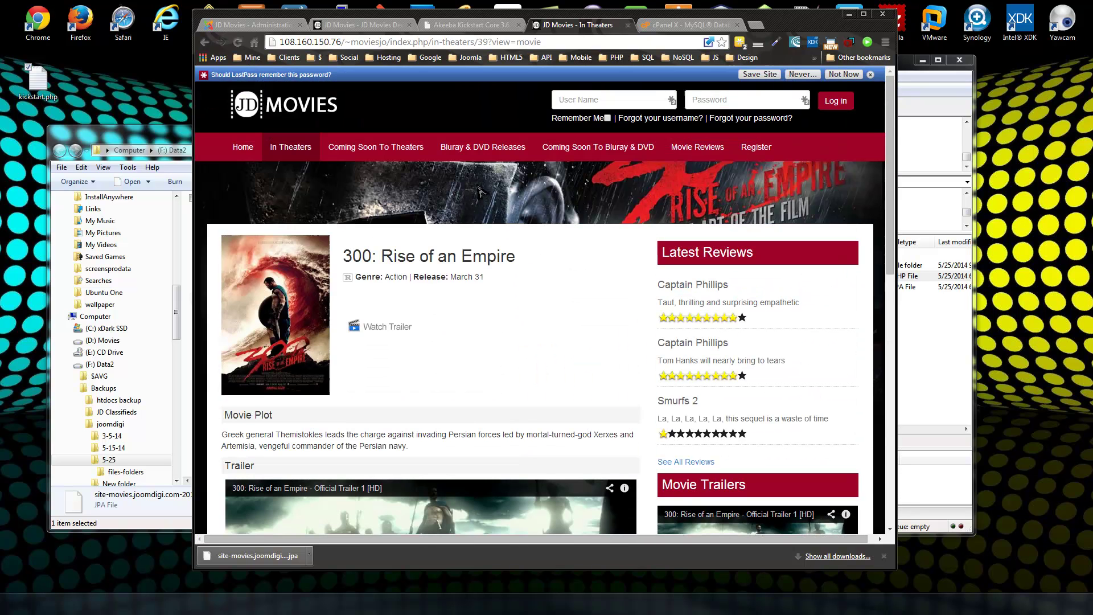
left_click(243, 149)
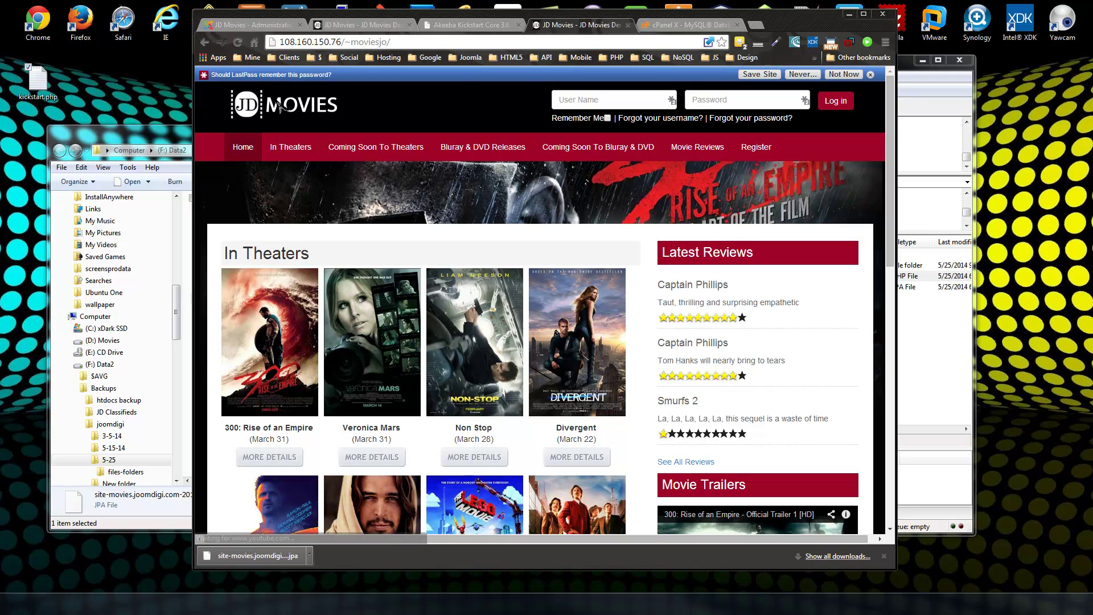